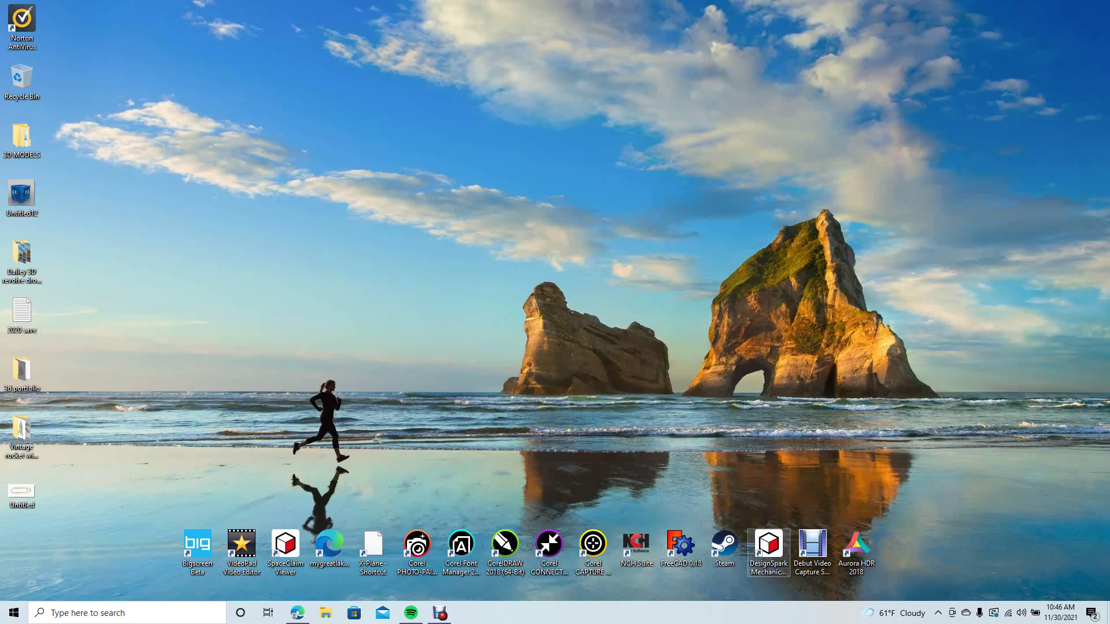
# - Create a new empty design in DesignSpark Mechanical and turn the sketch grid to plan view
pyautogui.doubleClick(769, 546)
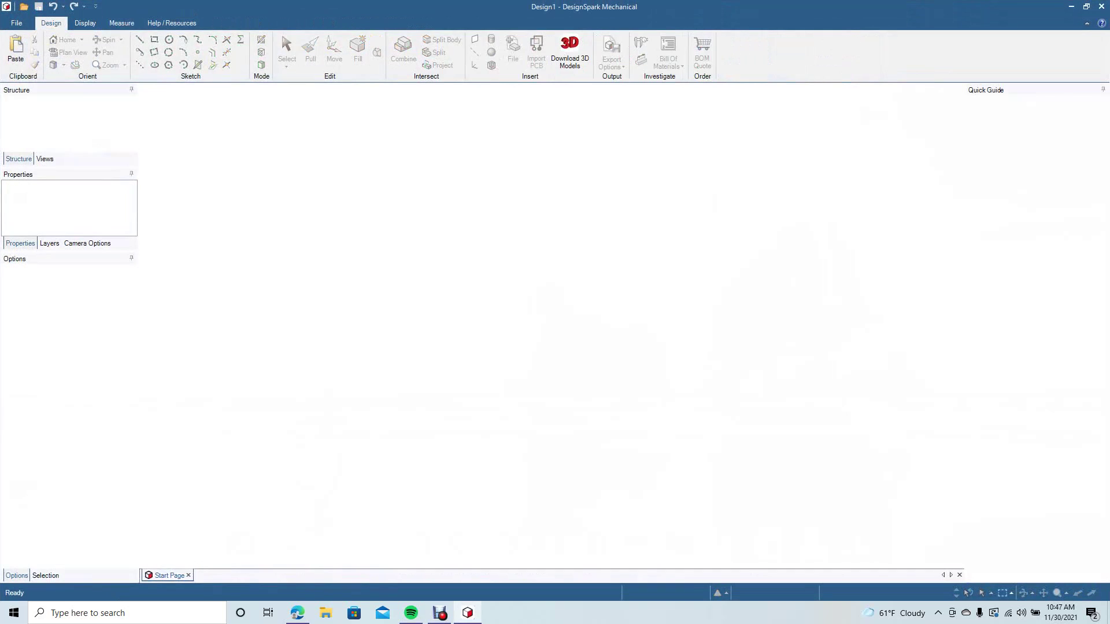
pyautogui.click(16, 23)
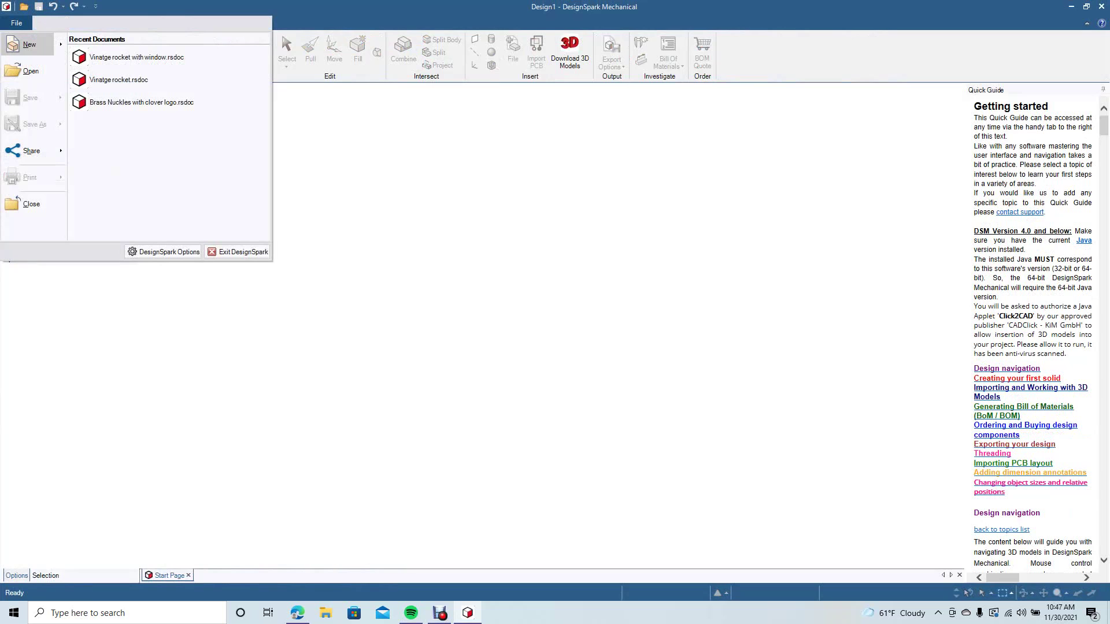
pyautogui.moveTo(30, 45)
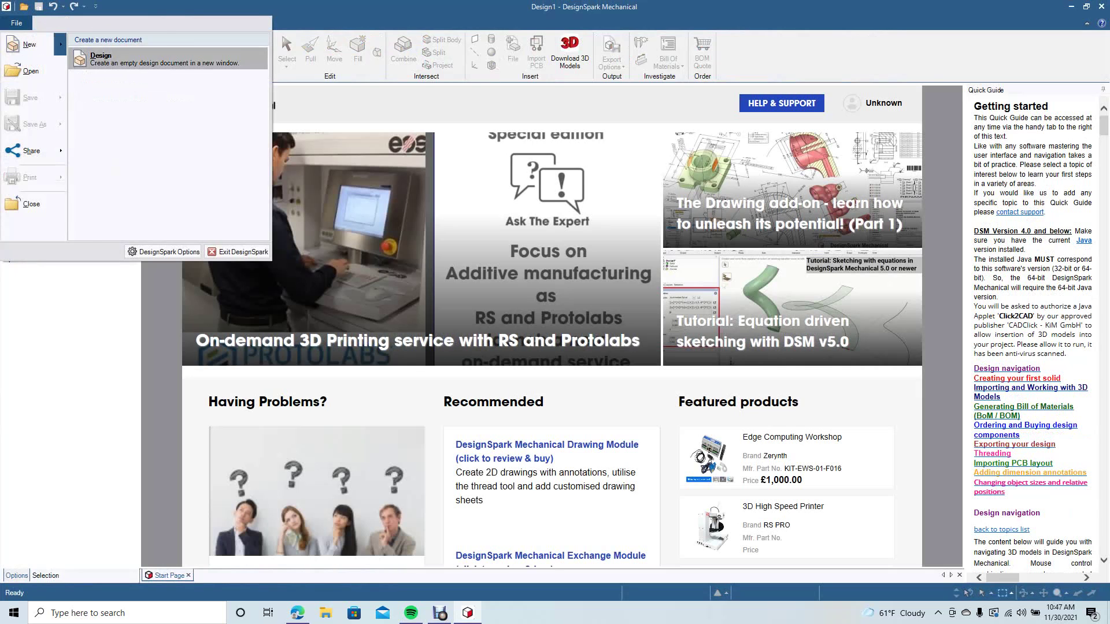
pyautogui.click(133, 59)
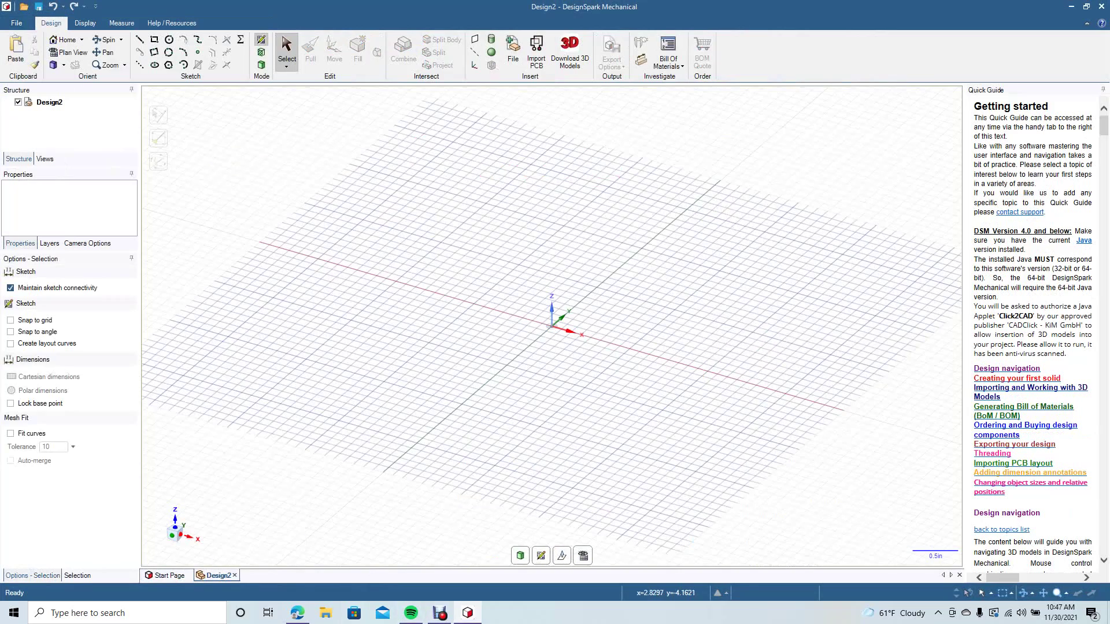
pyautogui.click(583, 555)
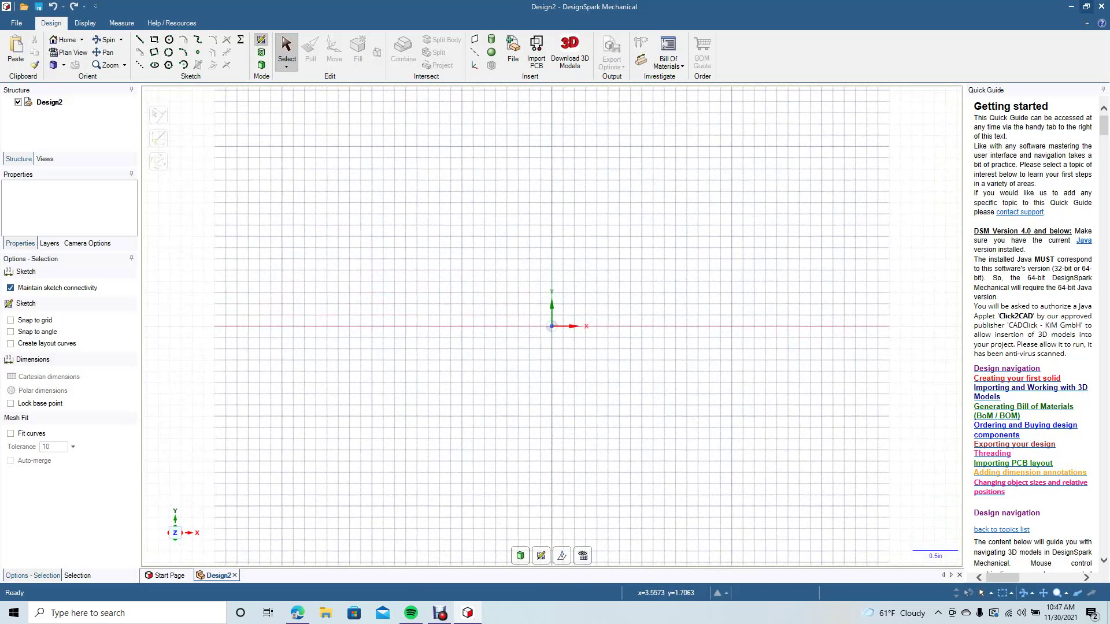
# - Insert the paper clip image file Untitled from the desktop onto the sketch plane, centred near the origin
pyautogui.click(1087, 7)
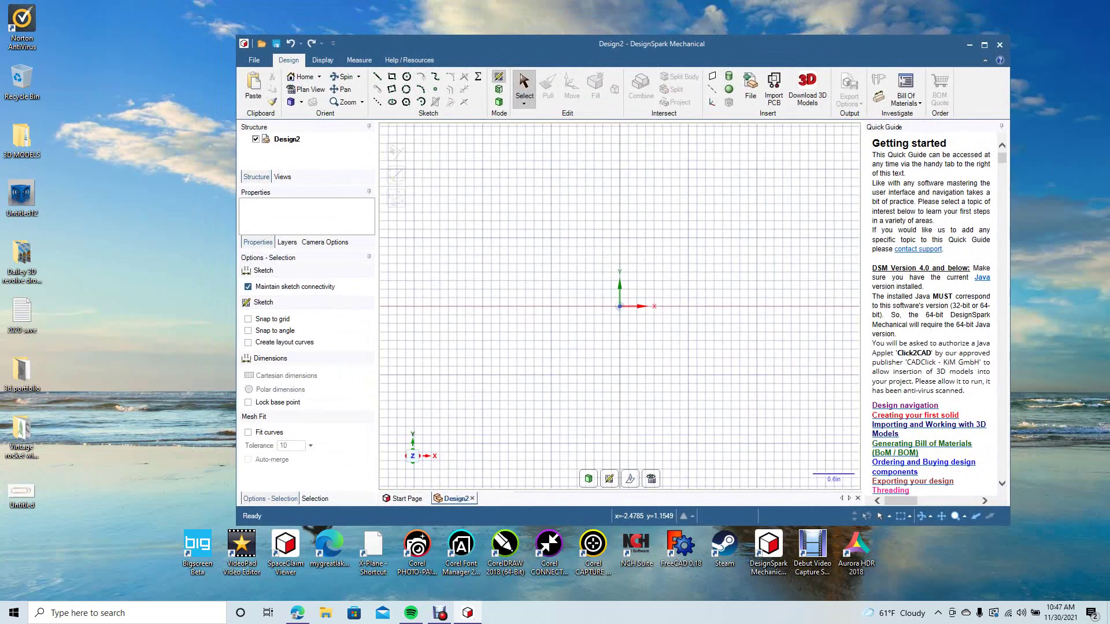
pyautogui.moveTo(22, 492); pyautogui.dragTo(555, 298)
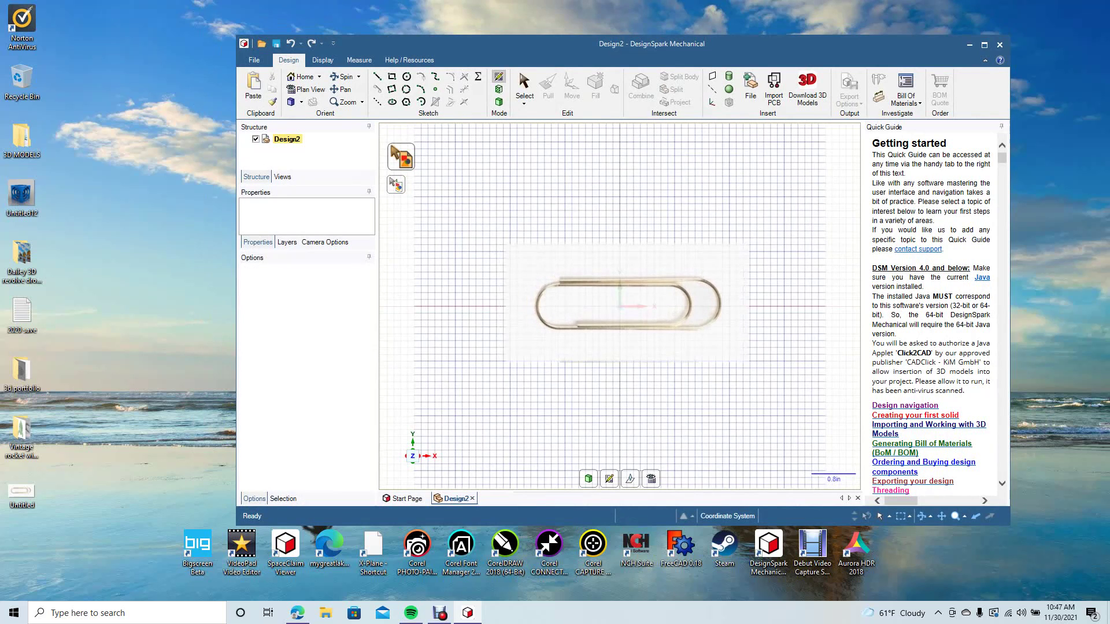
pyautogui.click(628, 303)
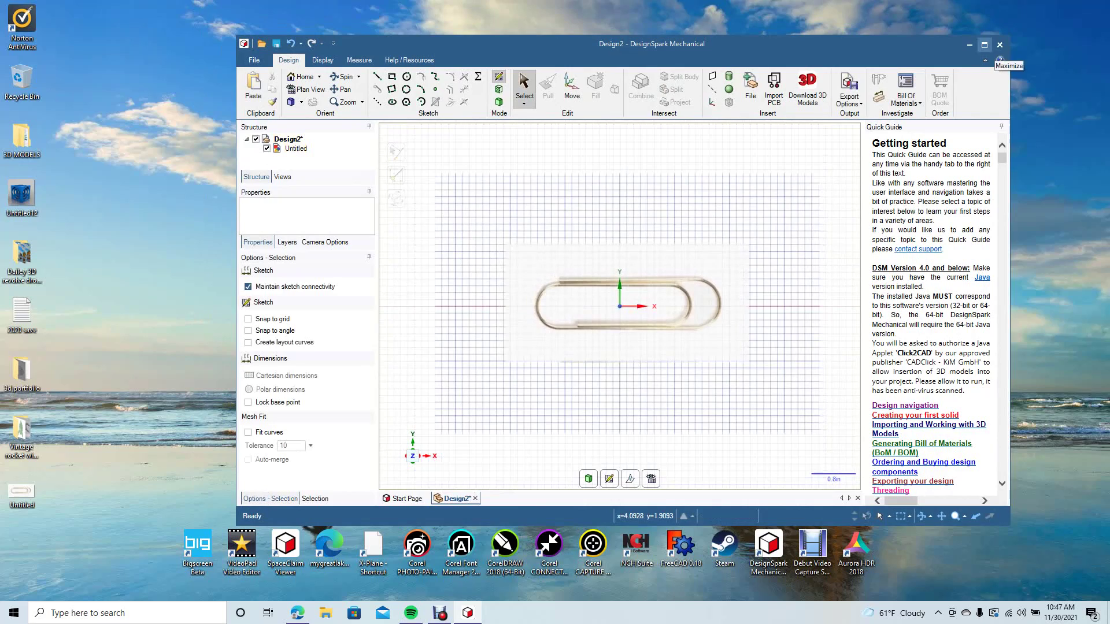
pyautogui.click(985, 44)
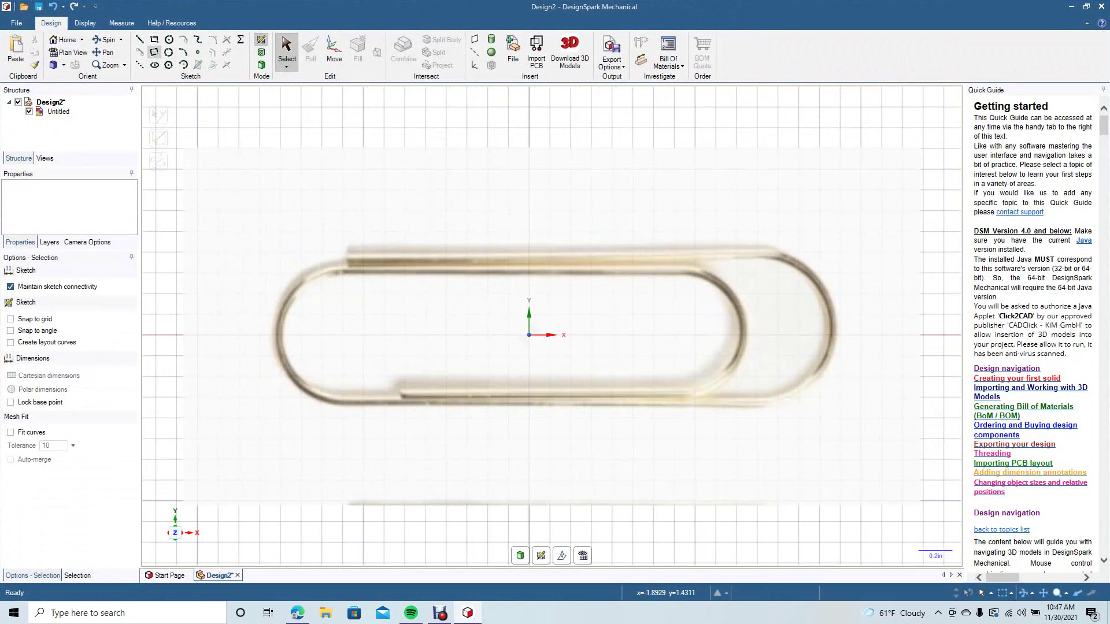
# - Sketch a 5 in horizontal reference line above the paper clip image
pyautogui.click(139, 39)
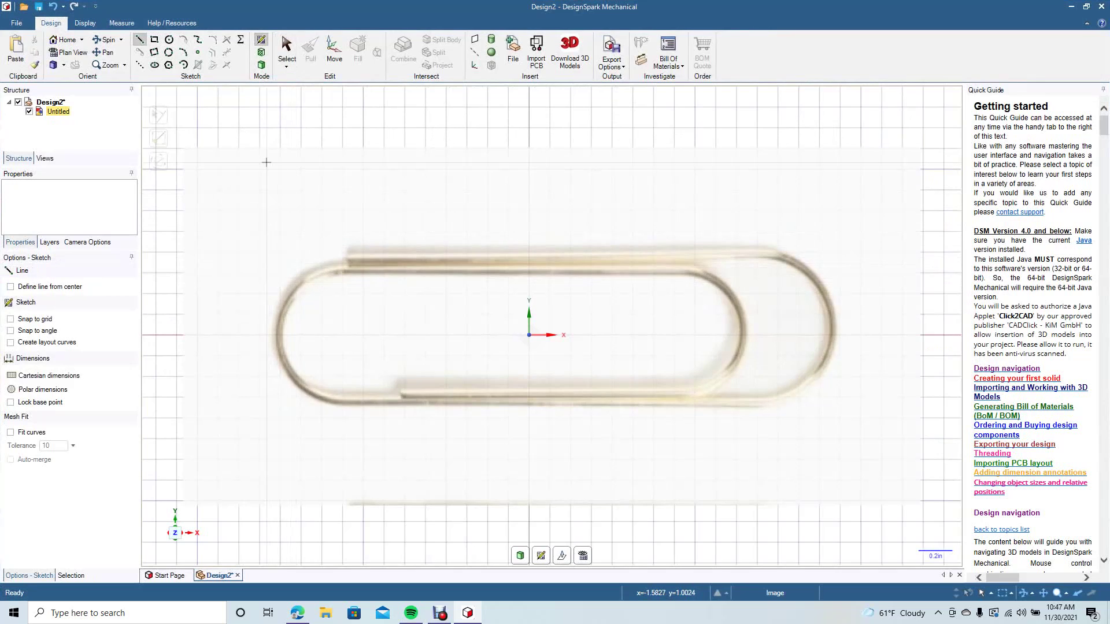
pyautogui.click(280, 140)
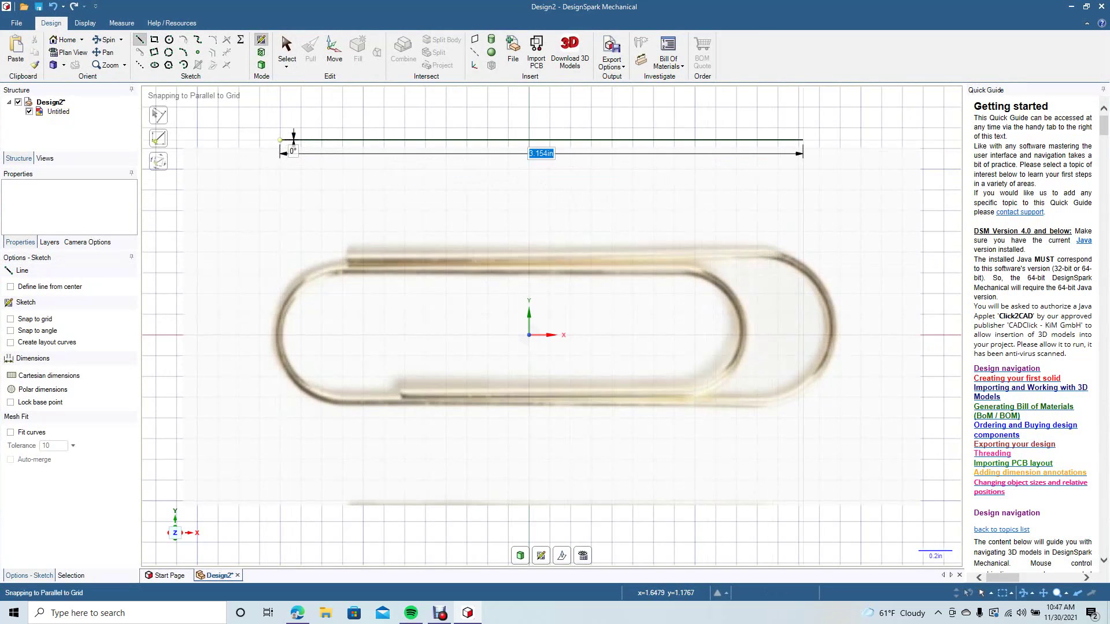
pyautogui.write('5')
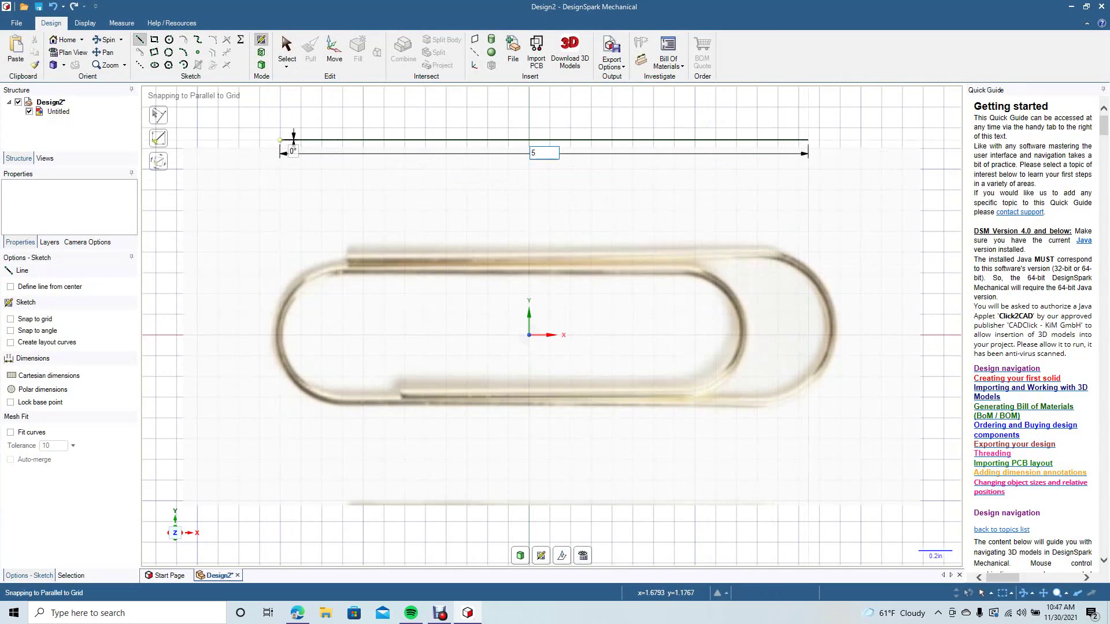
pyautogui.press('Return')
pyautogui.scroll(-4, 551, 326)
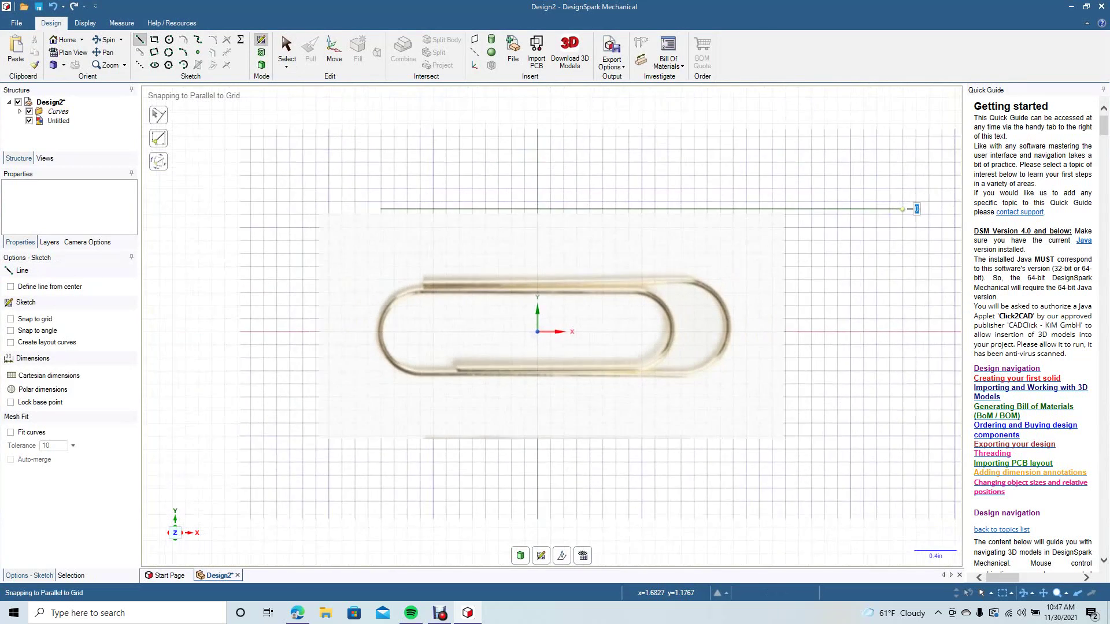
# - Enlarge the paper clip image until the clip roughly matches the 5 in reference line, and recentre it around the origin
pyautogui.click(287, 49)
pyautogui.click(472, 282)
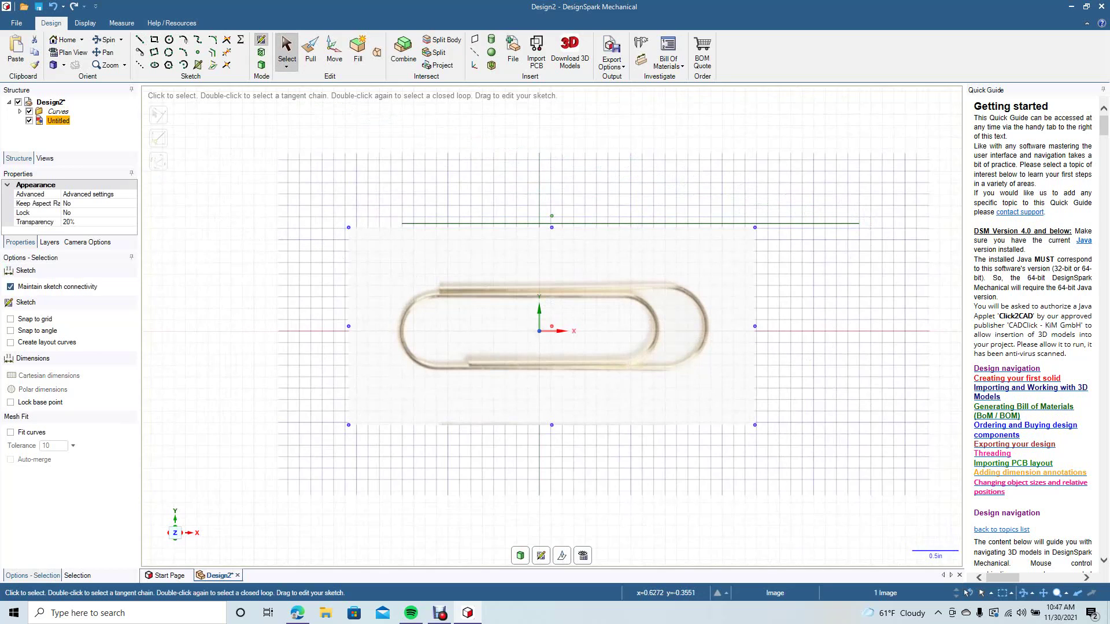
pyautogui.moveTo(755, 425); pyautogui.dragTo(944, 517)
pyautogui.moveTo(701, 411); pyautogui.dragTo(626, 364)
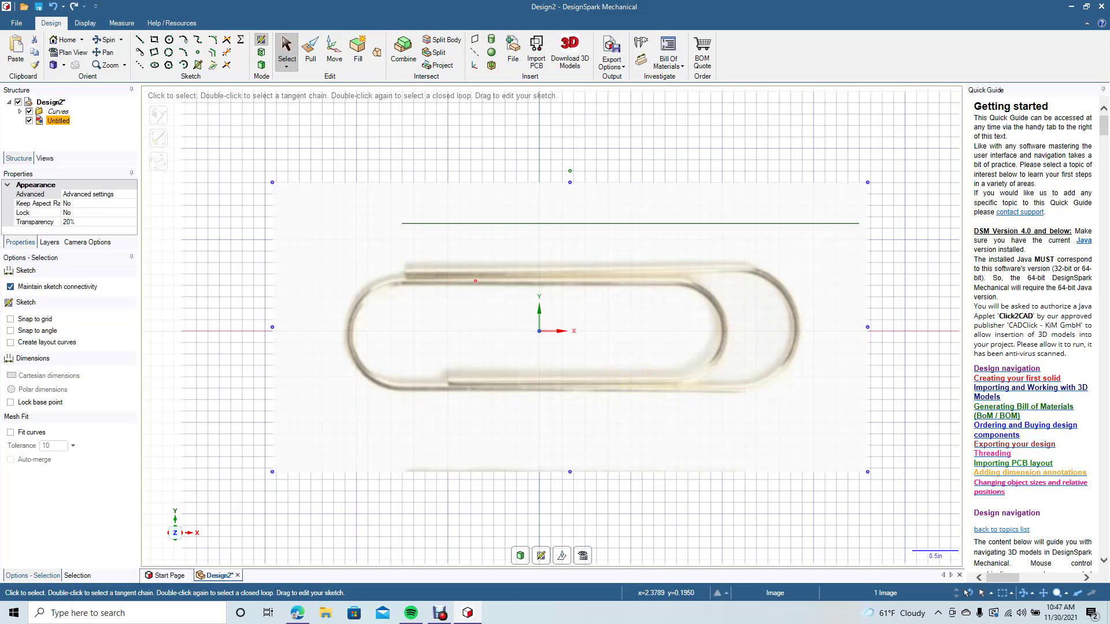
# - Delete the 5 in reference line above the clip
pyautogui.click(902, 281)
pyautogui.click(828, 225)
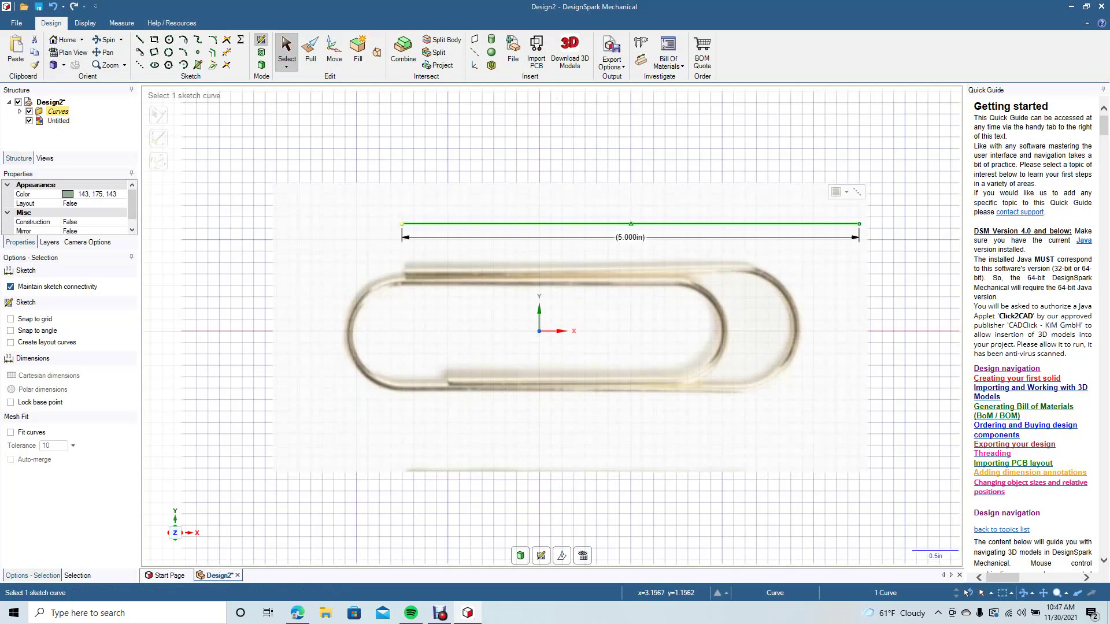
pyautogui.press('Delete')
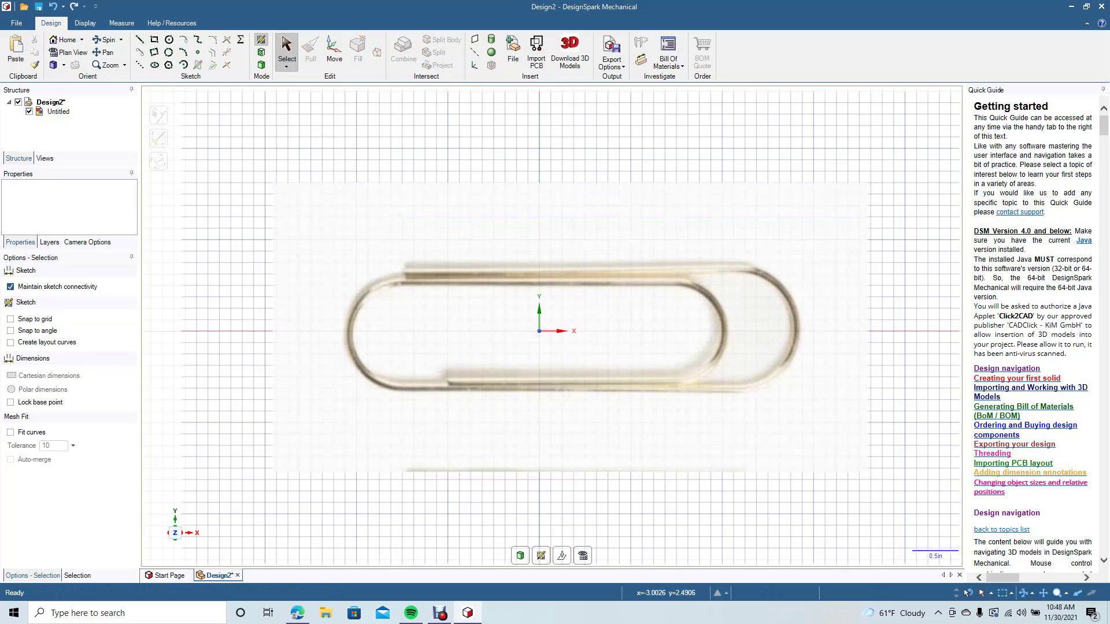
# - Trace the clip's outer wire with connected lines: about 4.3 in along the top, 1.4 in down the right end, about 5 in along the bottom
pyautogui.click(140, 40)
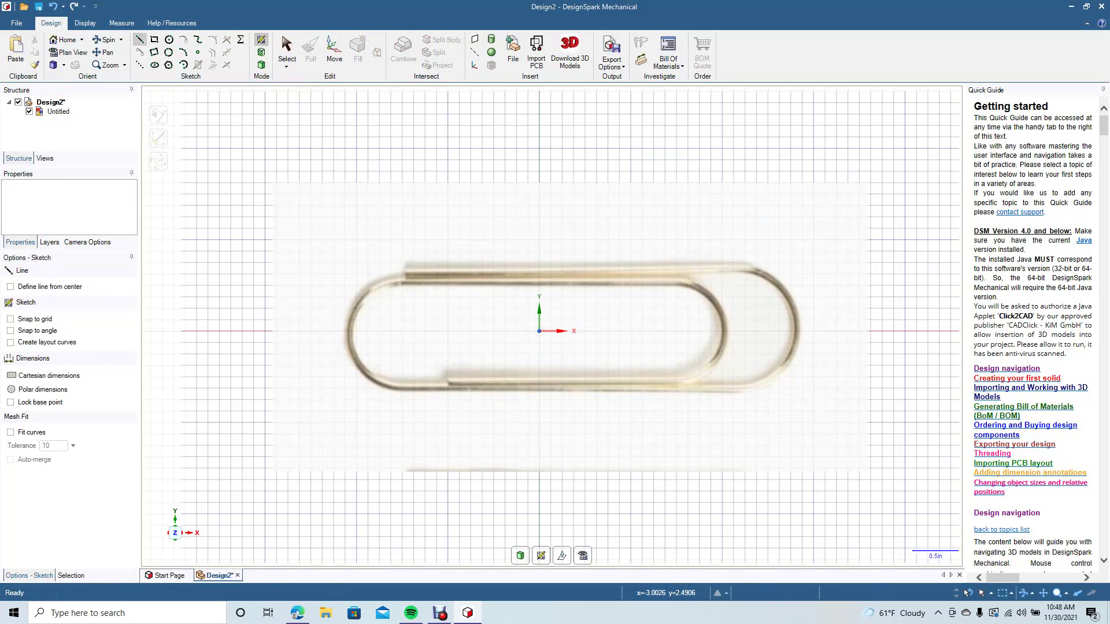
pyautogui.click(408, 264)
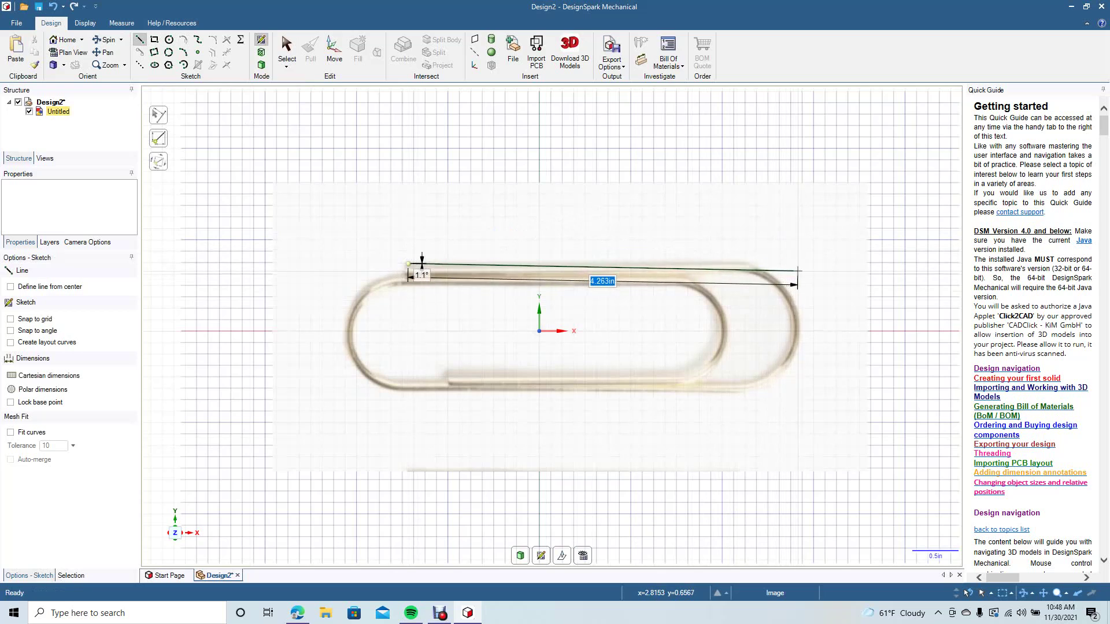
pyautogui.click(802, 264)
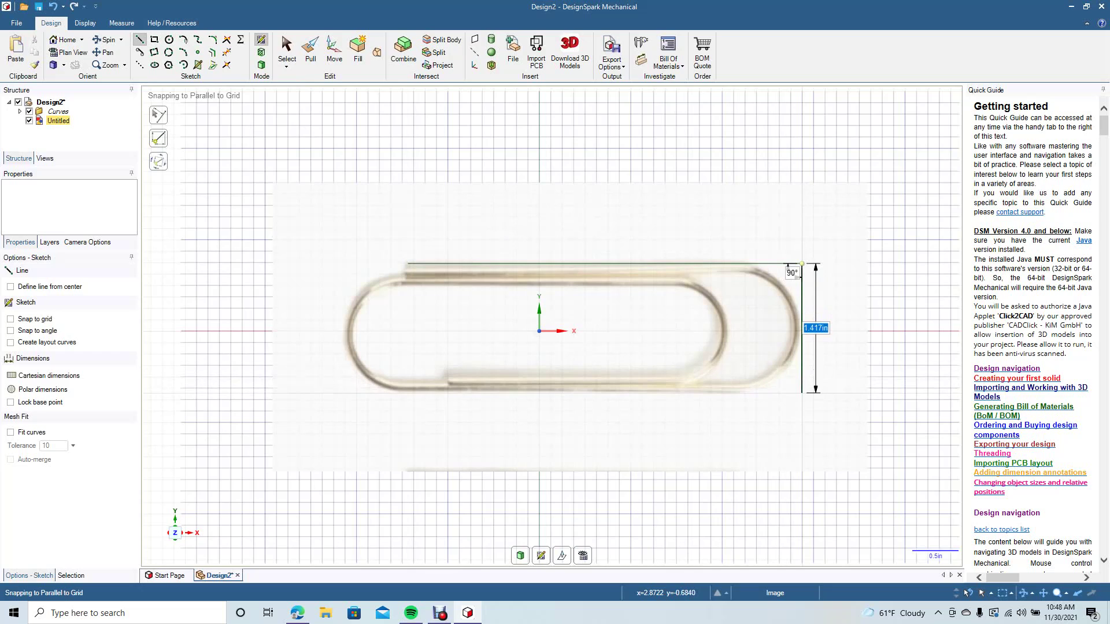
pyautogui.write('1.4')
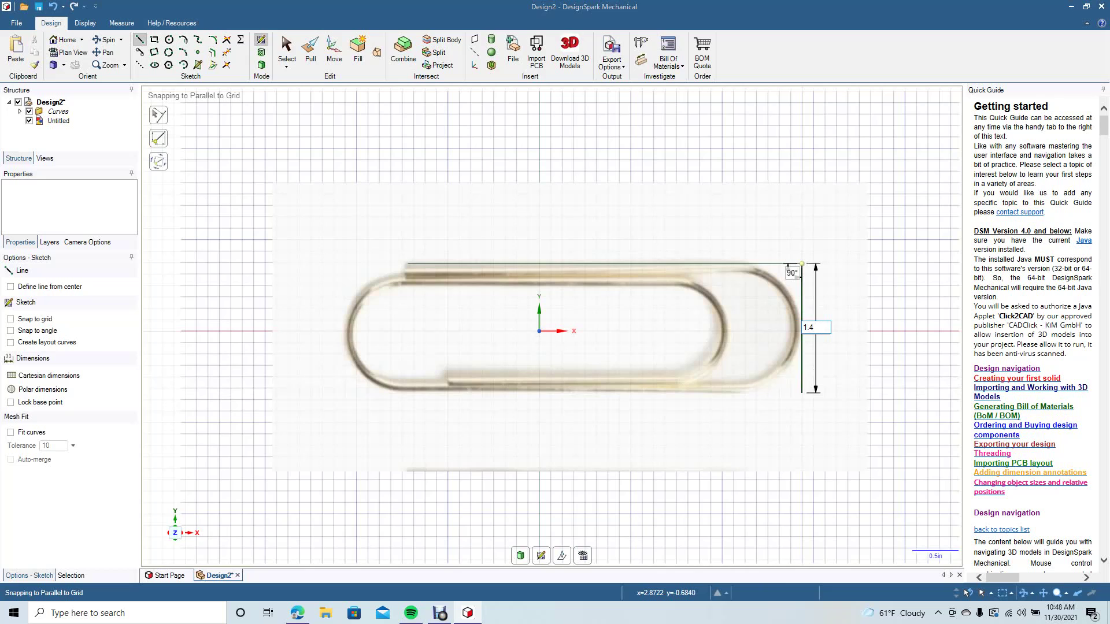
pyautogui.press('Return')
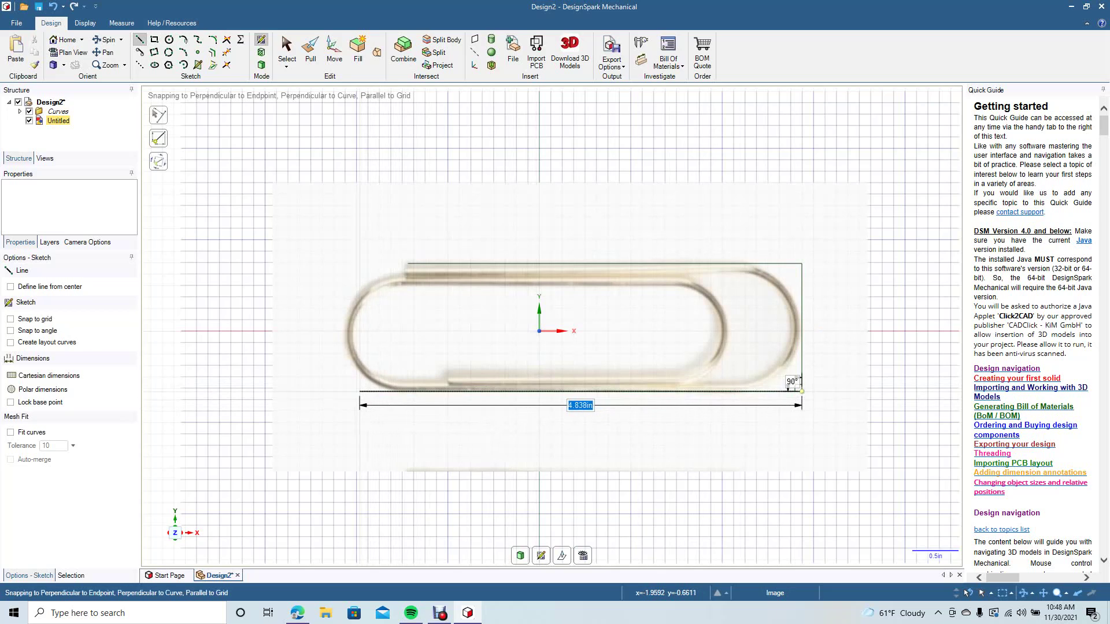
pyautogui.click(345, 391)
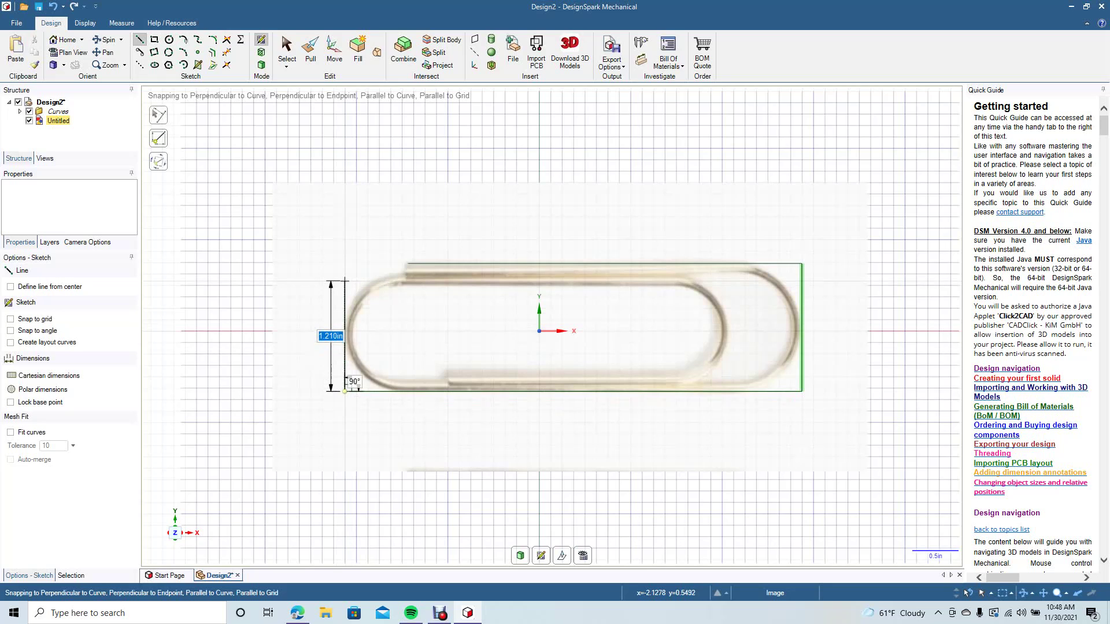
# - Continue the line chain 1.2 in up the clip's left end and 4.0 in to the right along the inner loop's top
pyautogui.write('1.')
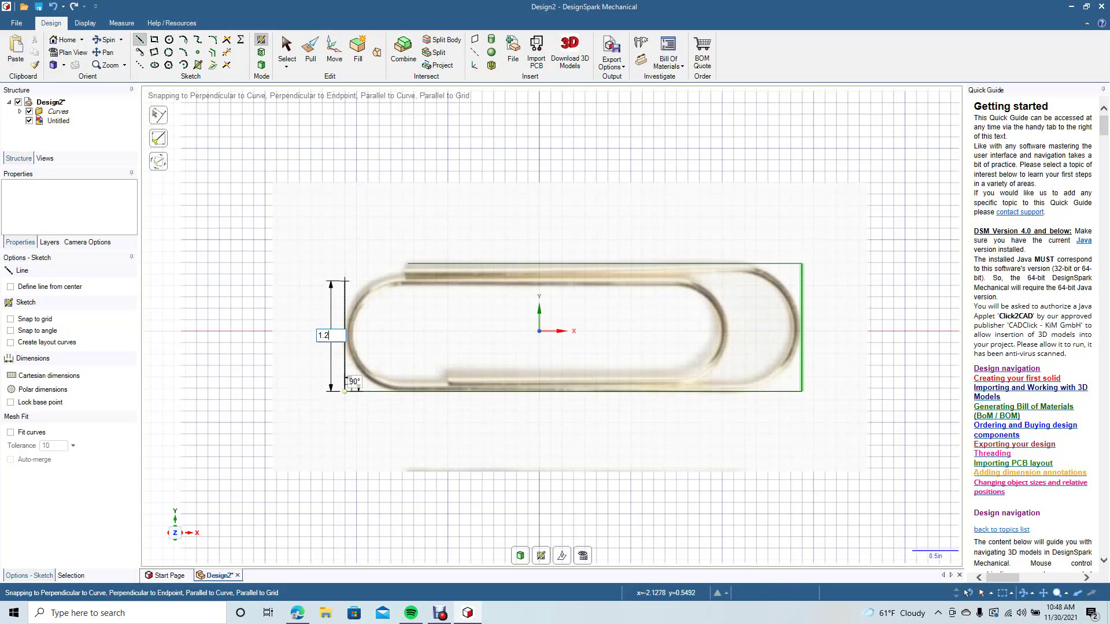
pyautogui.write('2')
pyautogui.press('Return')
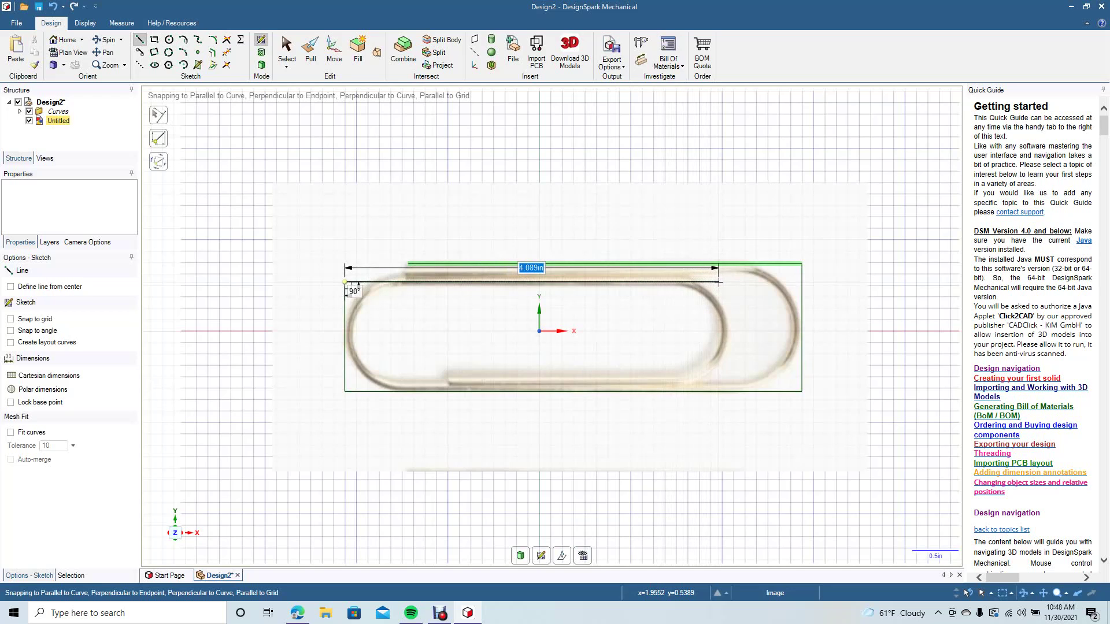
pyautogui.write('4.0')
pyautogui.press('Return')
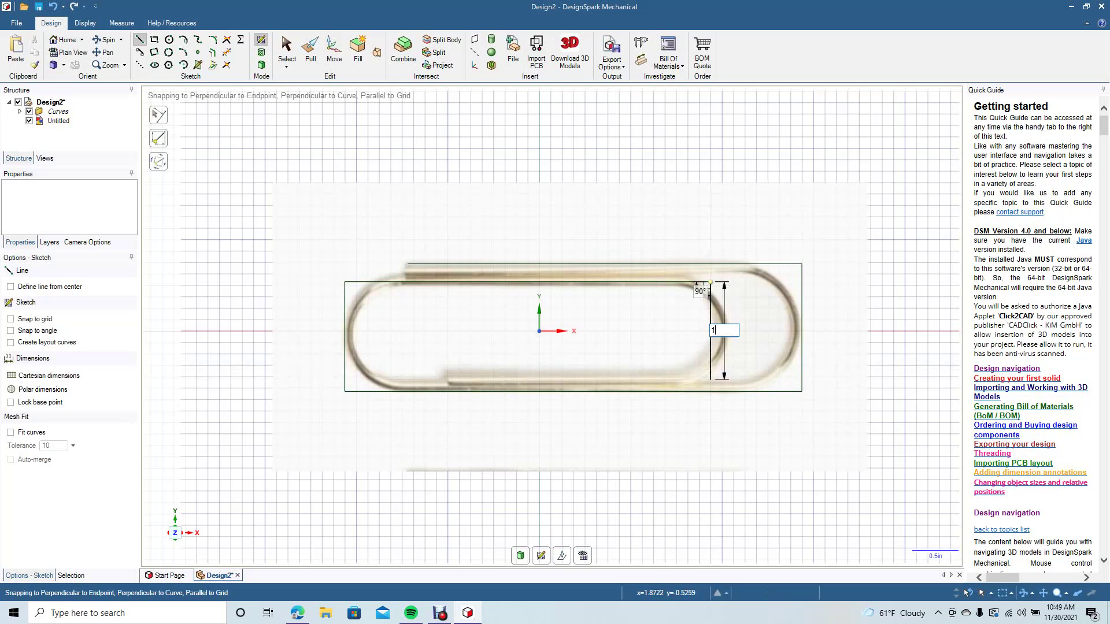
# - Finish the line chain with a 1 in line down the inner loop's right end and an about 3 in line back left
pyautogui.click(710, 373)
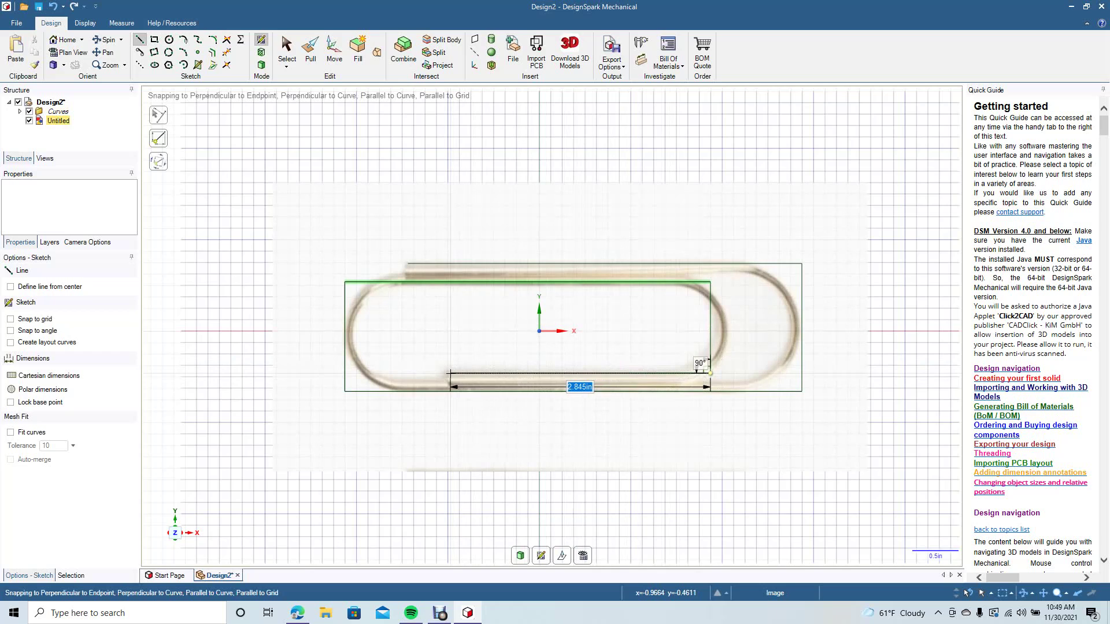
pyautogui.click(436, 373)
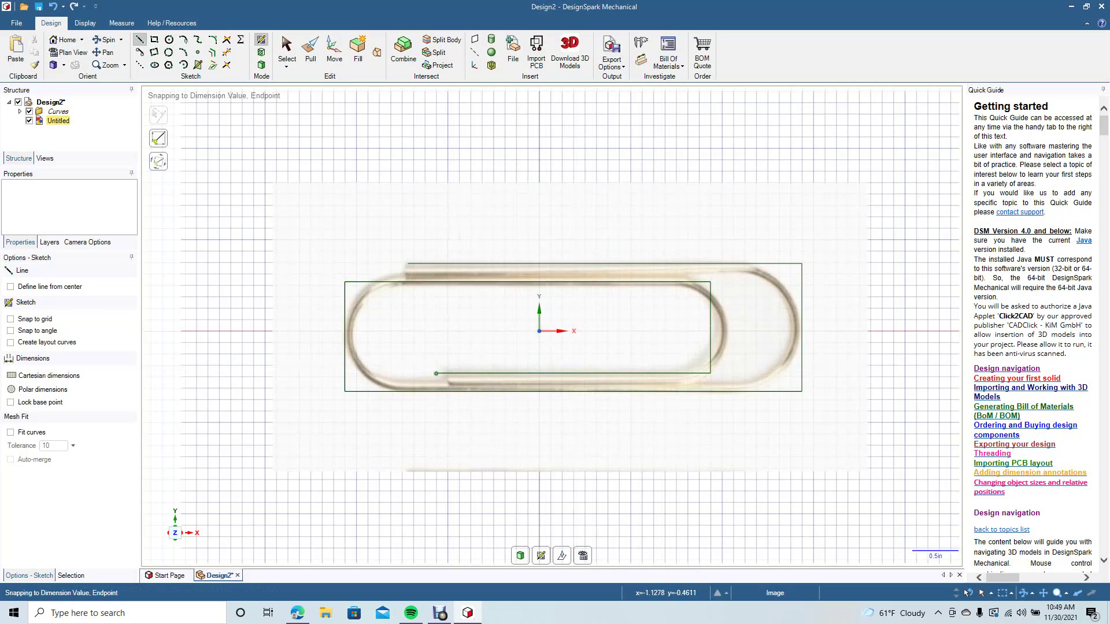
pyautogui.click(287, 48)
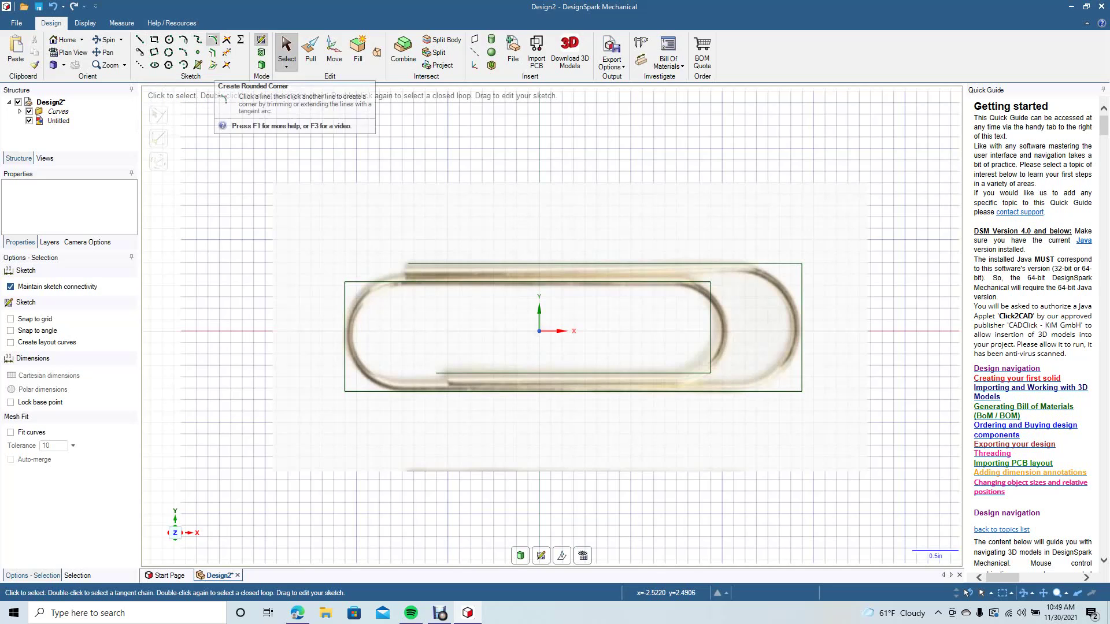
# - Round both corners at the outer loop's right end with Create Rounded Corner at 1.4 in diameter
pyautogui.click(213, 39)
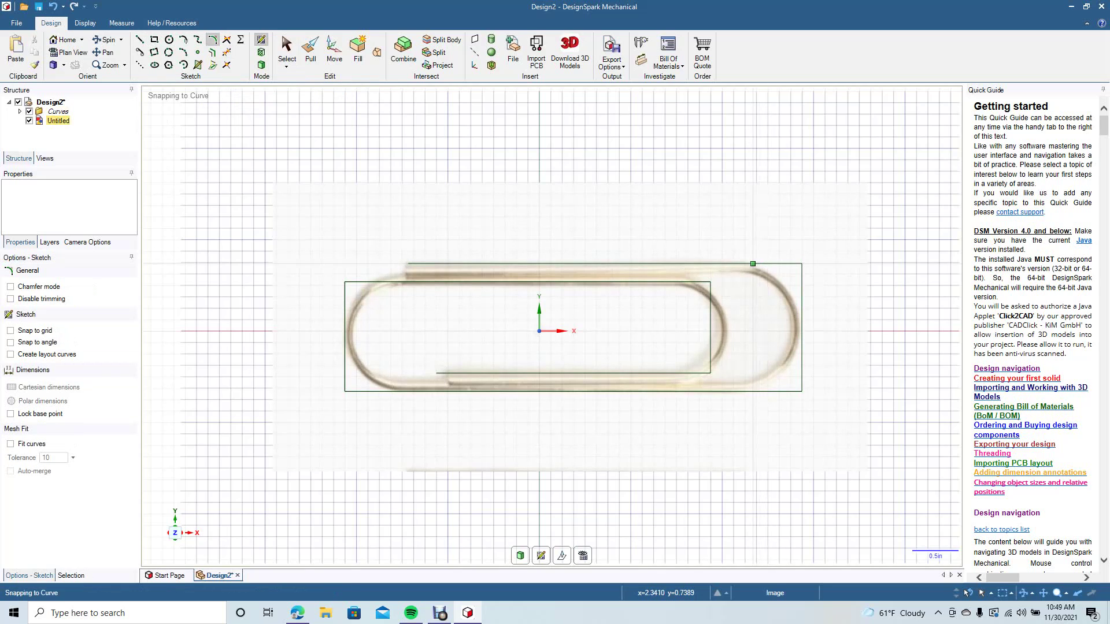
pyautogui.click(751, 264)
pyautogui.click(738, 327)
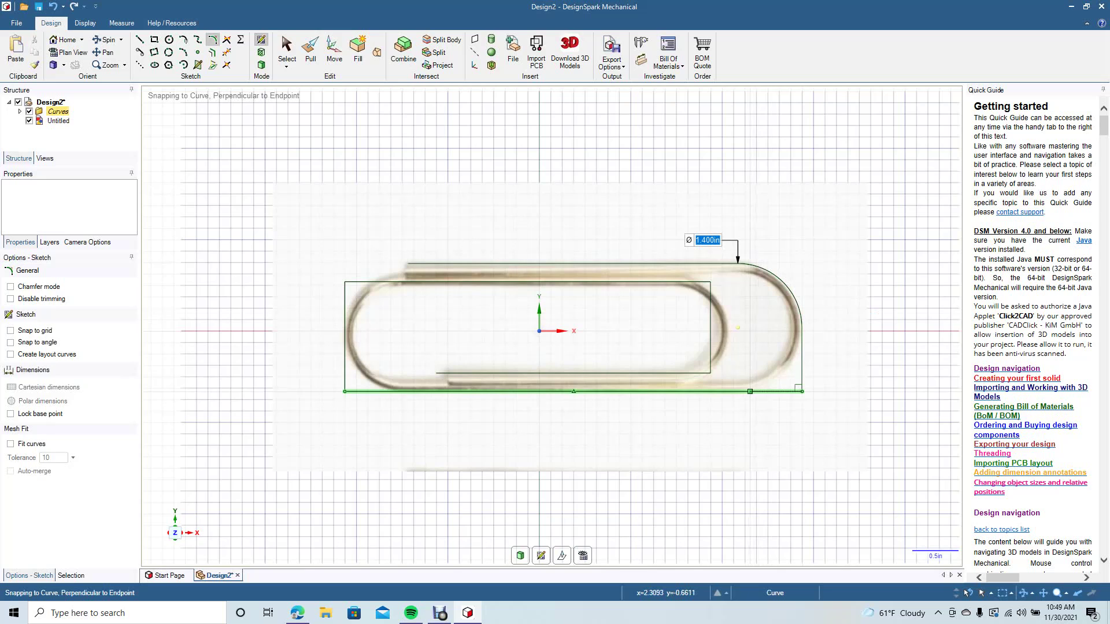
pyautogui.click(750, 391)
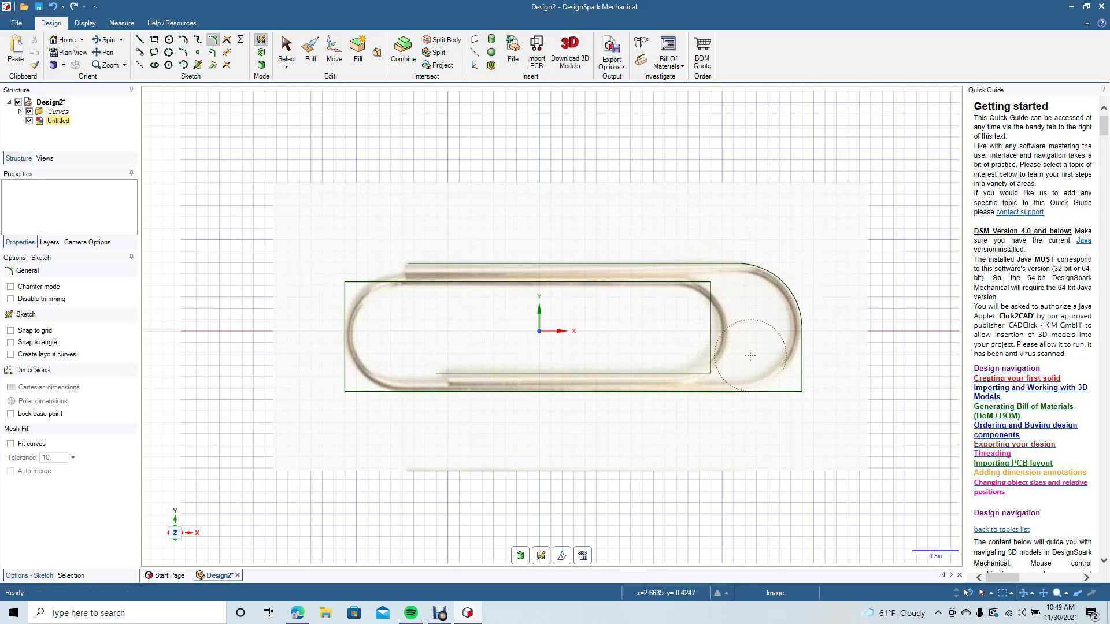
pyautogui.click(738, 328)
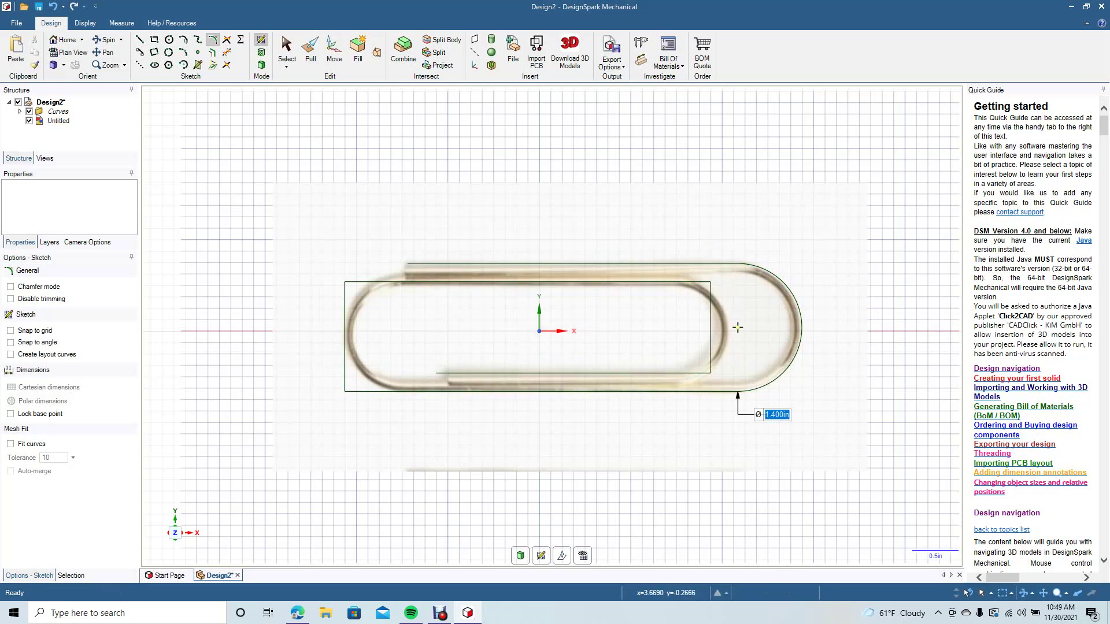
# - Round both corners at the inner loop's right end at 1 in diameter
pyautogui.click(737, 328)
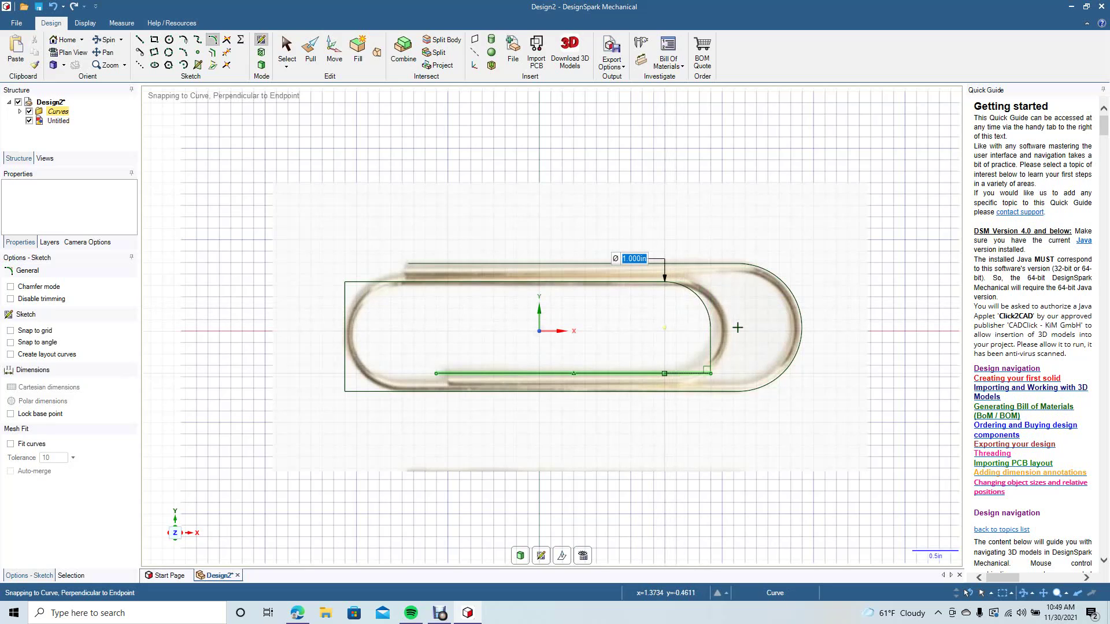
pyautogui.click(738, 327)
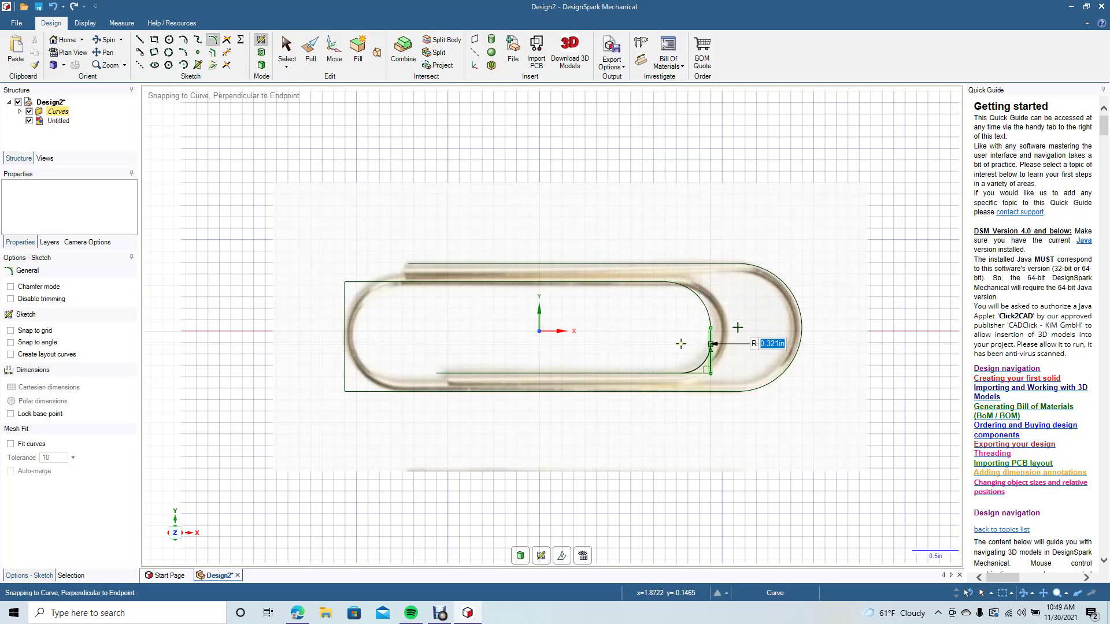
pyautogui.click(738, 327)
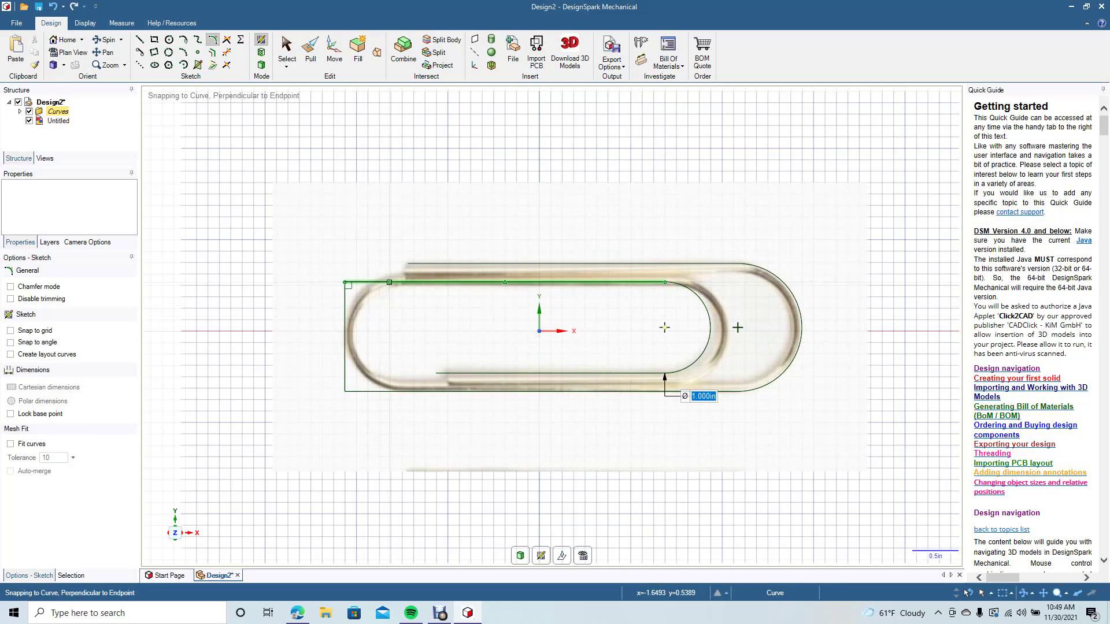
# - Try to round the upper corner at the clip's left end at 1 in diameter, and undo it
pyautogui.click(345, 283)
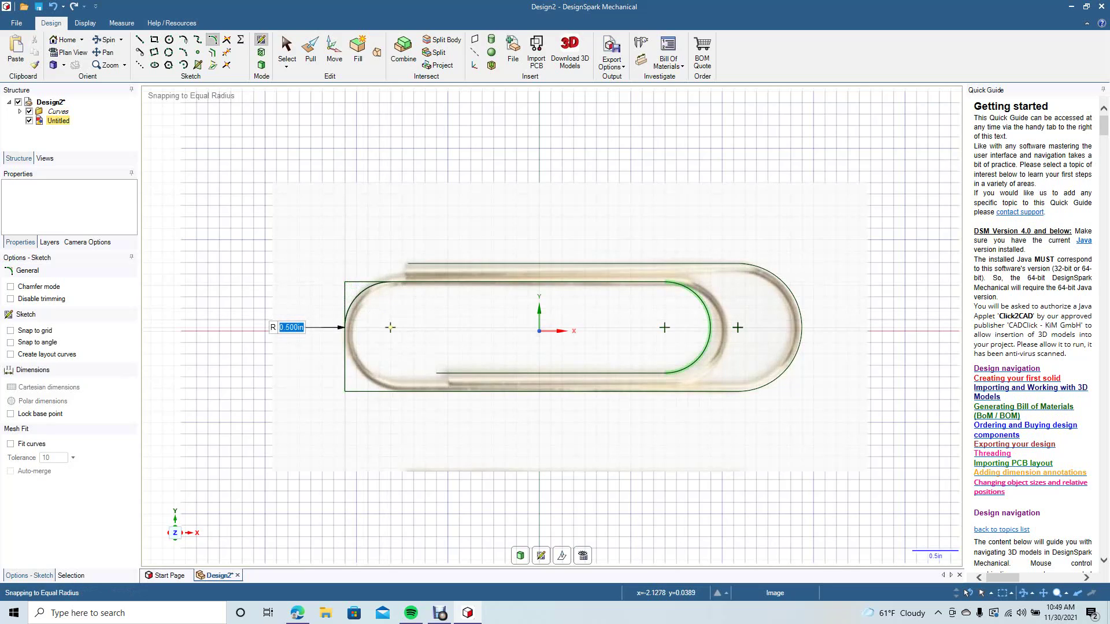
pyautogui.click(344, 327)
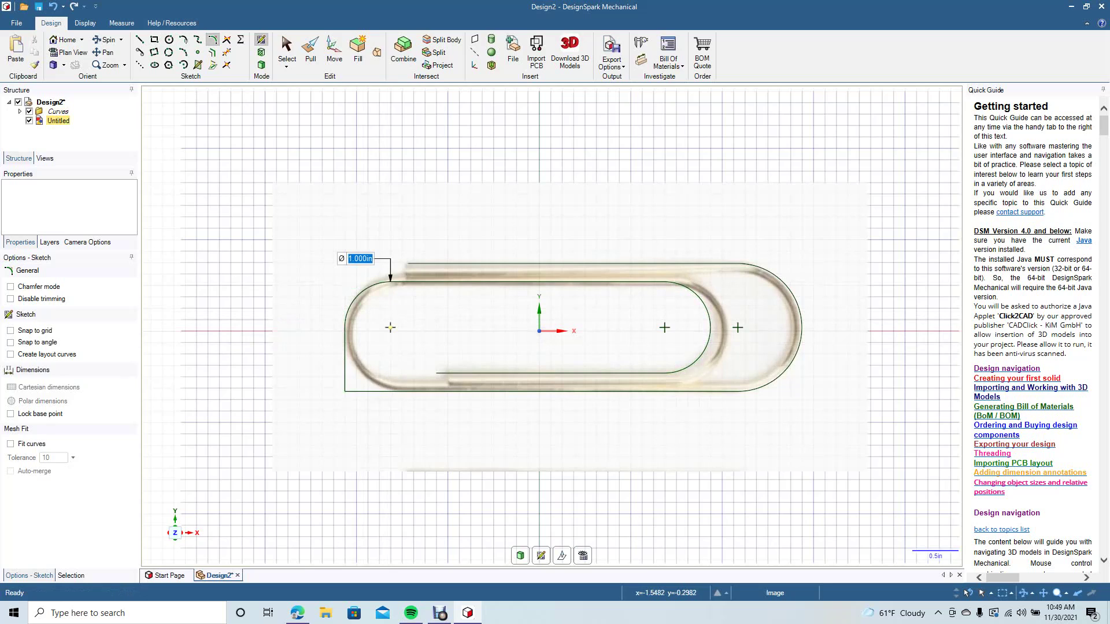
pyautogui.press('Escape')
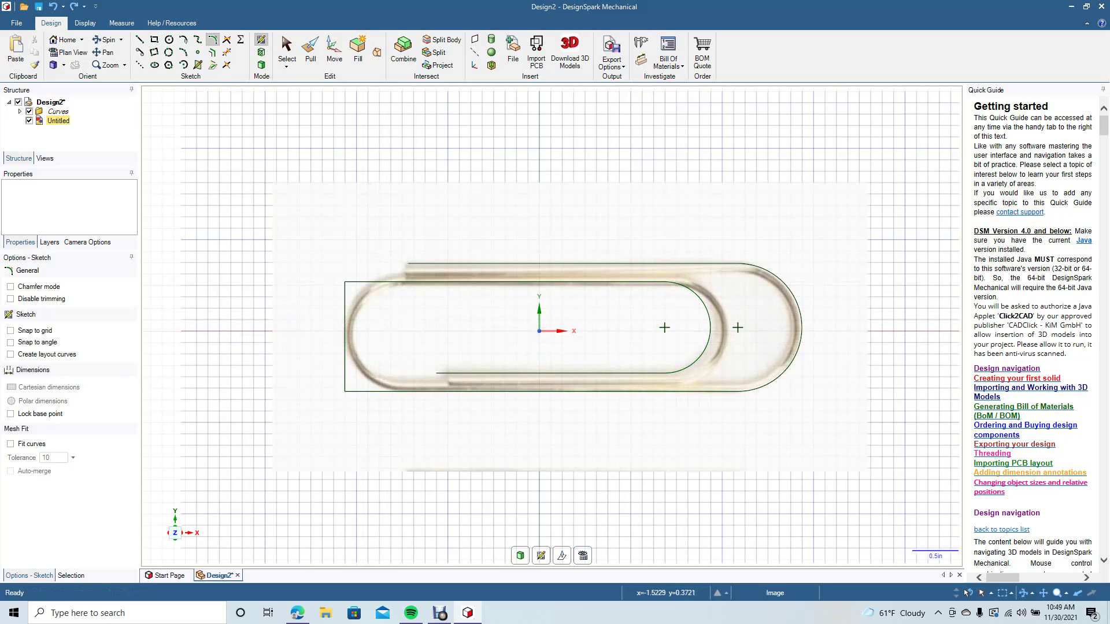
# - Round both corners at the clip's left end at 1.2 in diameter
pyautogui.click(401, 281)
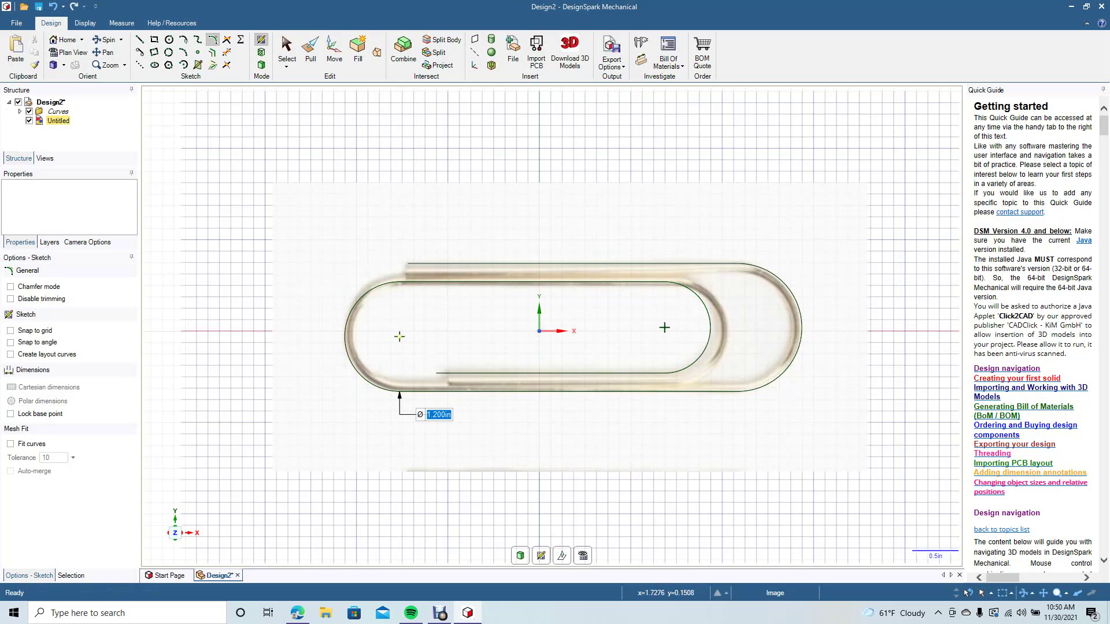
pyautogui.click(664, 282)
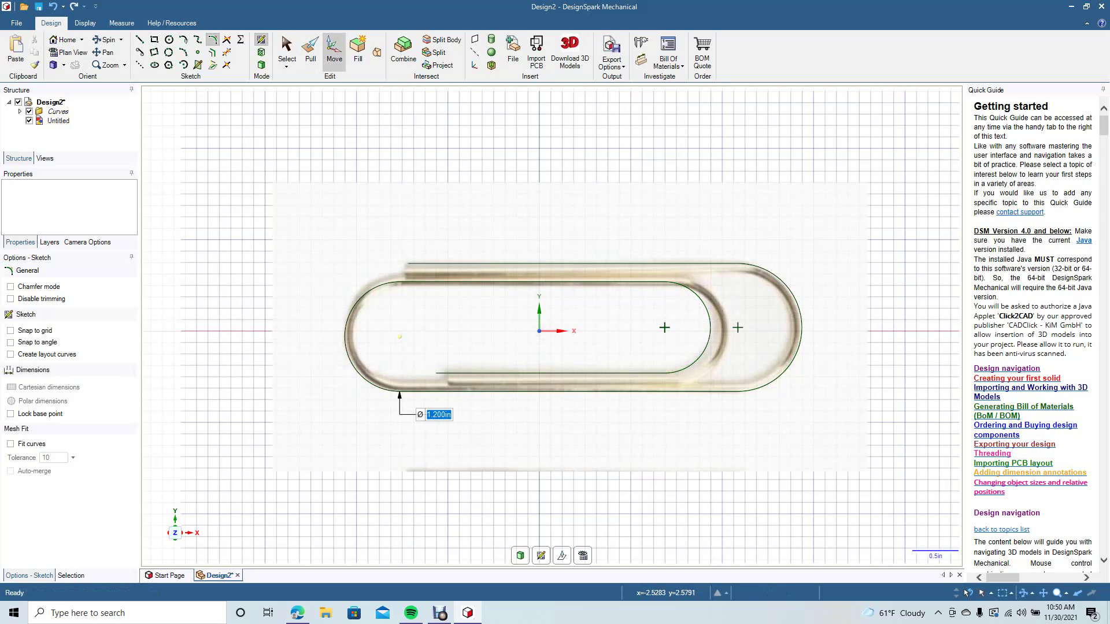
# - Try to move only the two arcs at the inner loop's right end 0.15 in along X, and reset the offset to 0
pyautogui.click(334, 53)
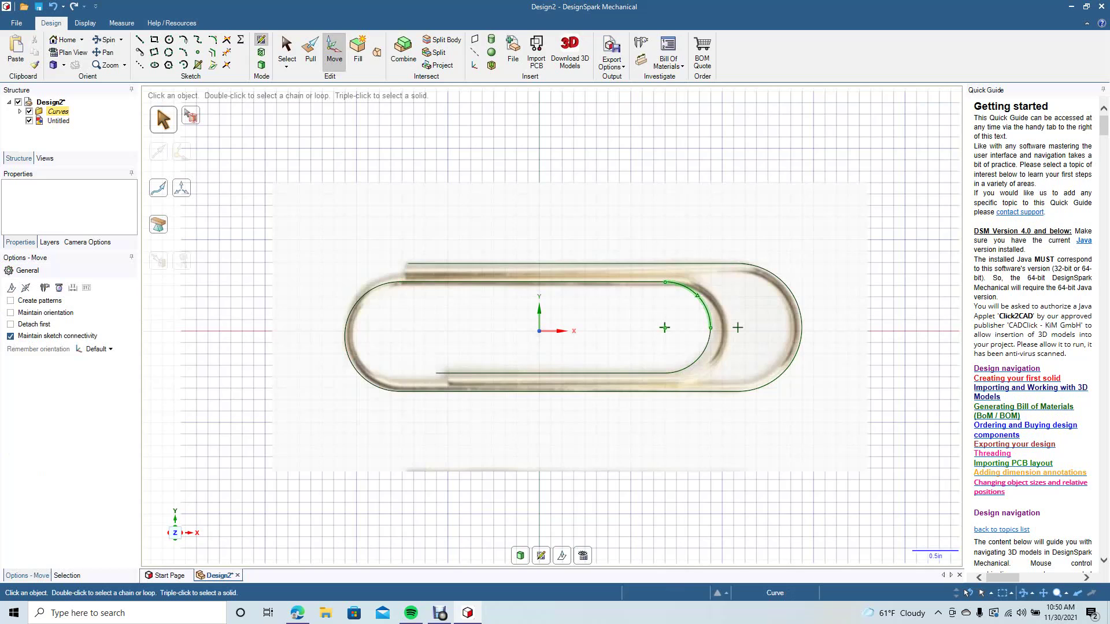
pyautogui.click(704, 304)
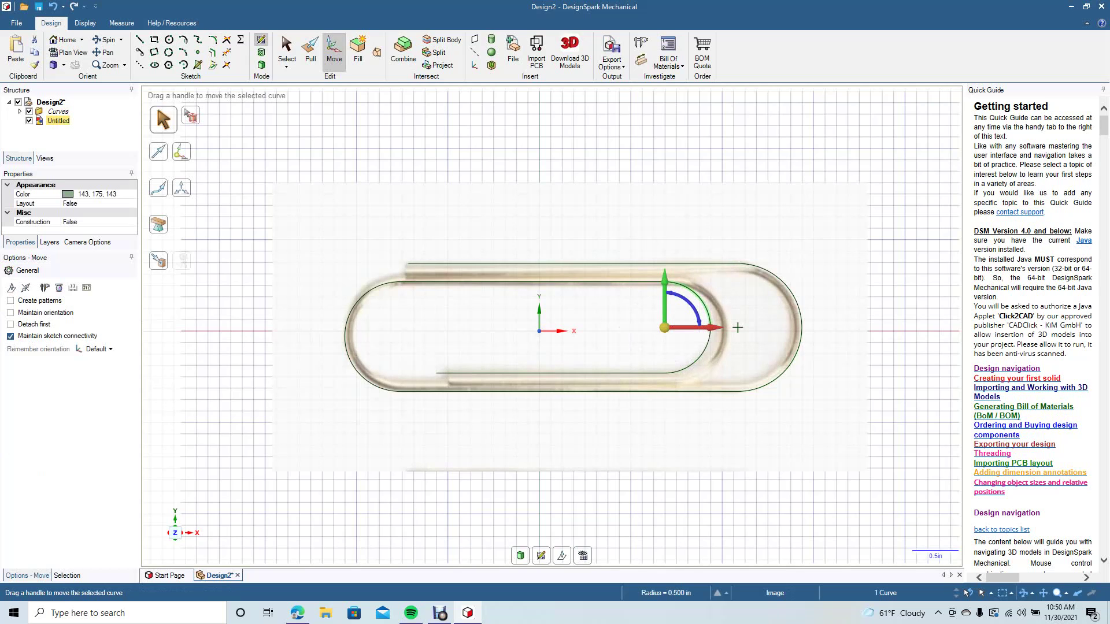
pyautogui.keyDown('ctrl'); pyautogui.click(698, 361); pyautogui.keyUp('ctrl')
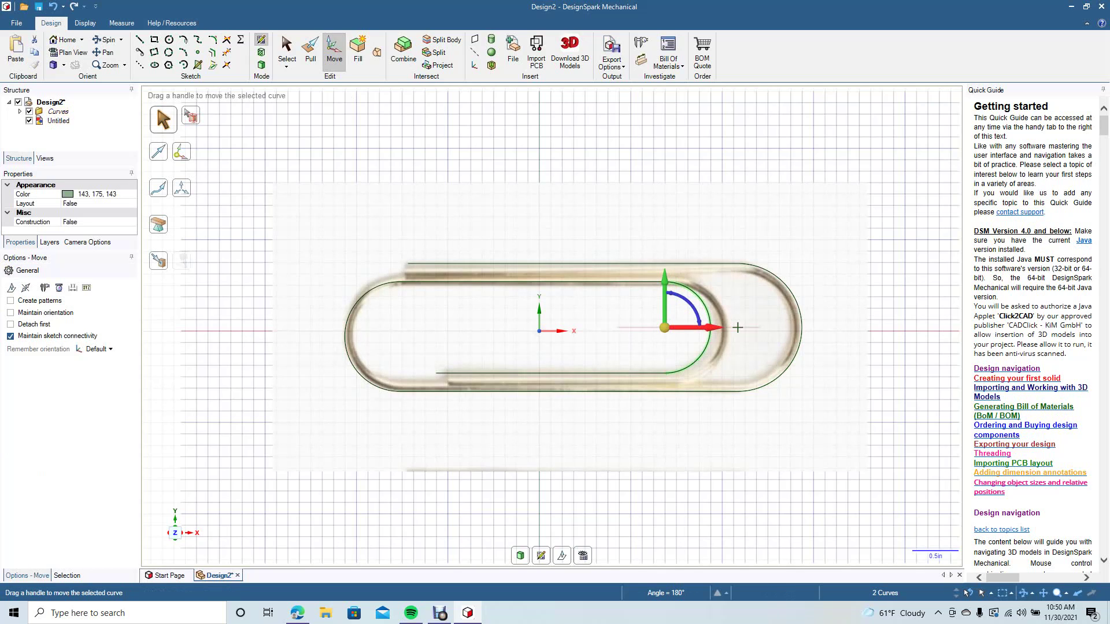
pyautogui.moveTo(738, 328); pyautogui.dragTo(739, 328)
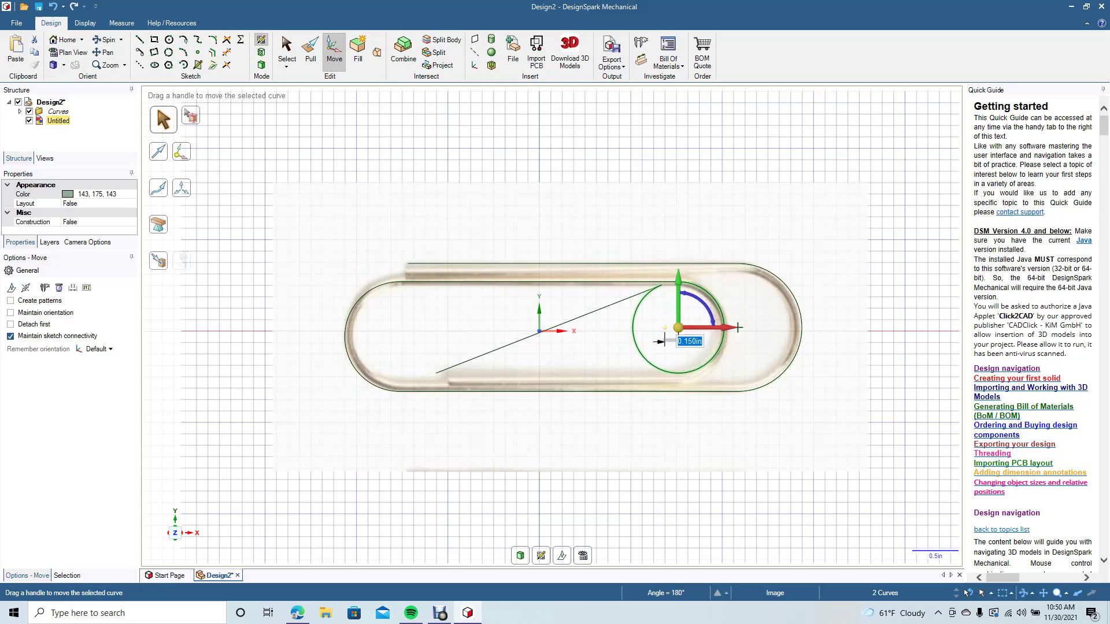
pyautogui.write('0')
pyautogui.press('Return')
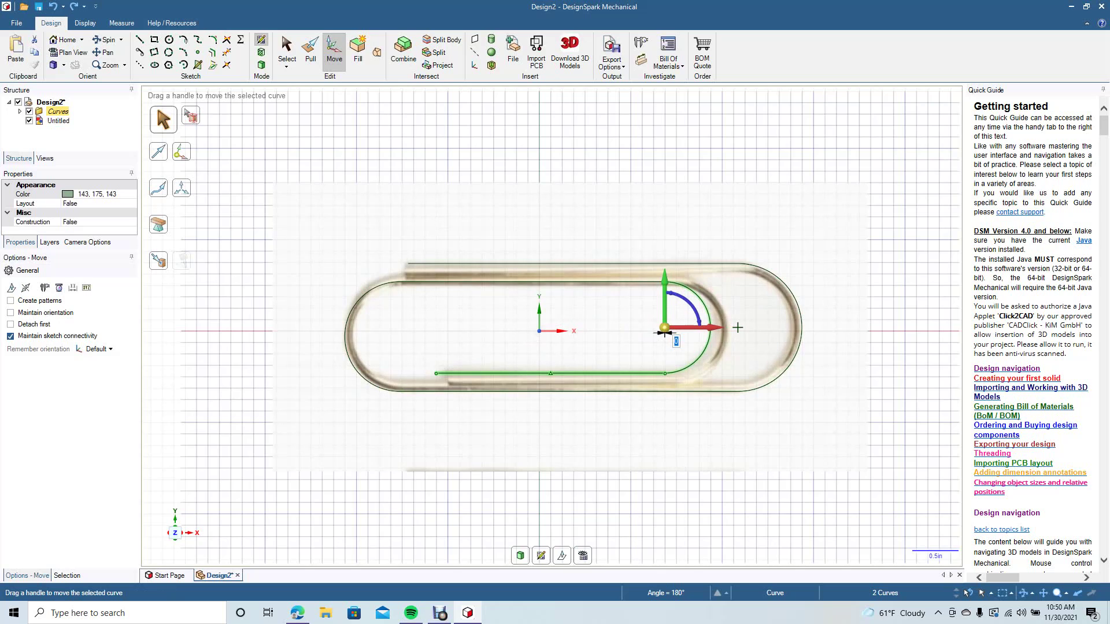
# - Move the inner loop's two right-end arcs together with both of their straight lines 0.15 in along positive X
pyautogui.click(607, 374)
pyautogui.keyDown('ctrl'); pyautogui.click(698, 360); pyautogui.keyUp('ctrl')
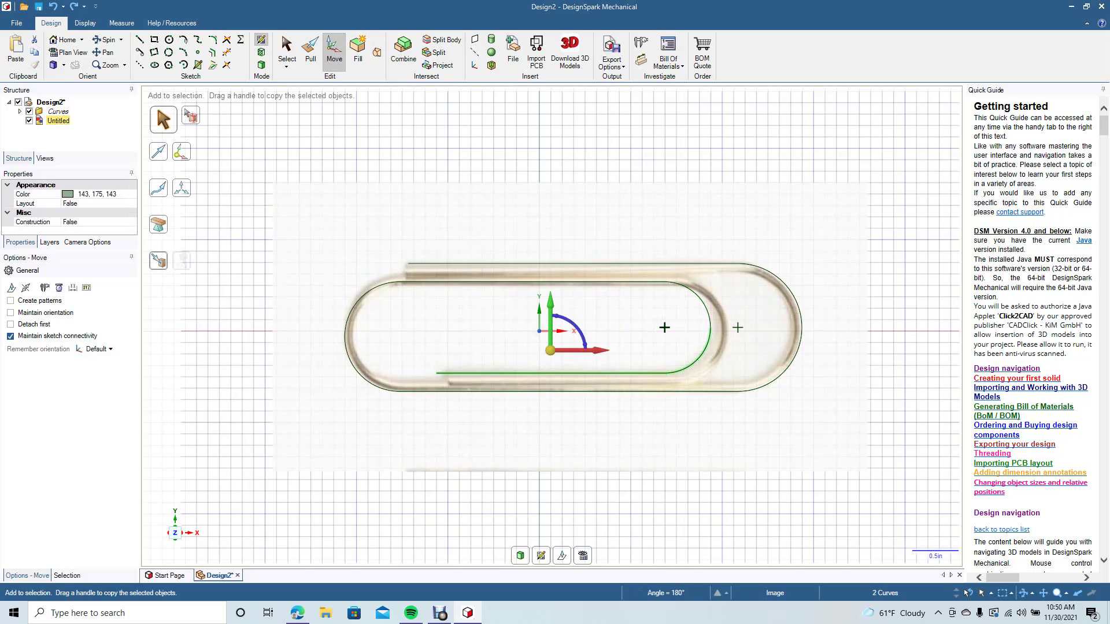
pyautogui.keyDown('ctrl'); pyautogui.click(697, 296); pyautogui.keyUp('ctrl')
pyautogui.keyDown('ctrl'); pyautogui.click(613, 282); pyautogui.keyUp('ctrl')
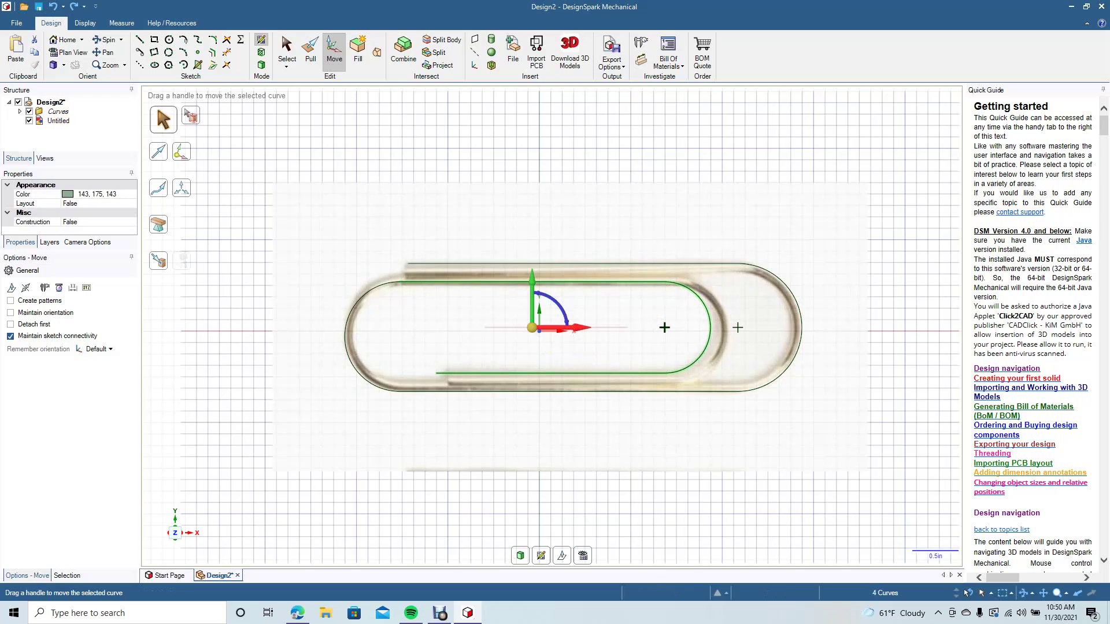
pyautogui.moveTo(581, 328); pyautogui.dragTo(595, 328)
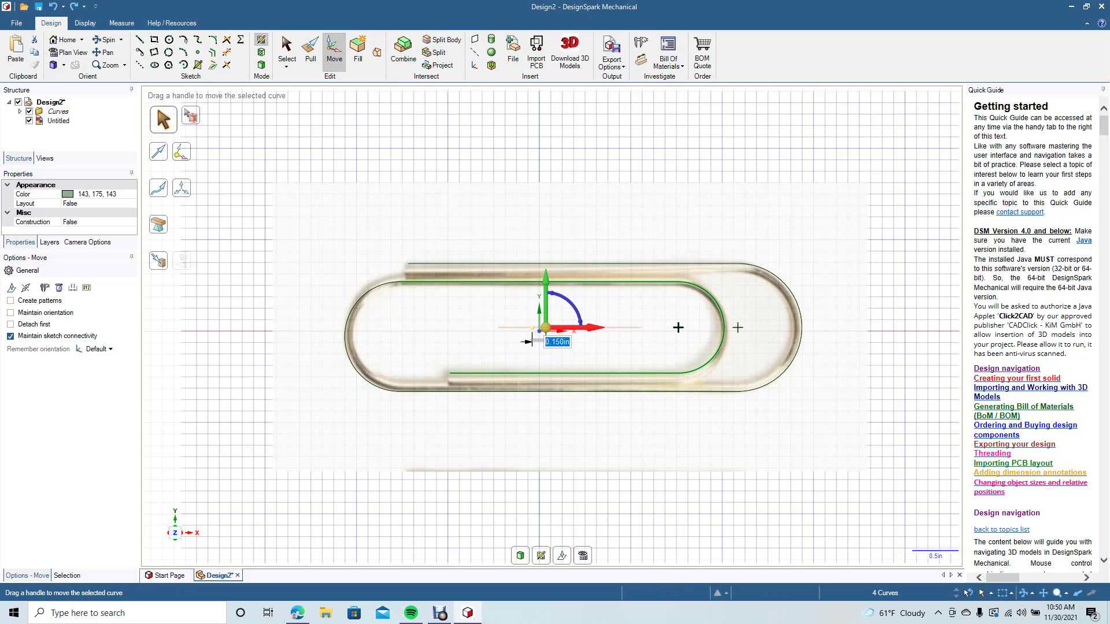
# - Delete the paper clip reference image from the design
pyautogui.click(602, 358)
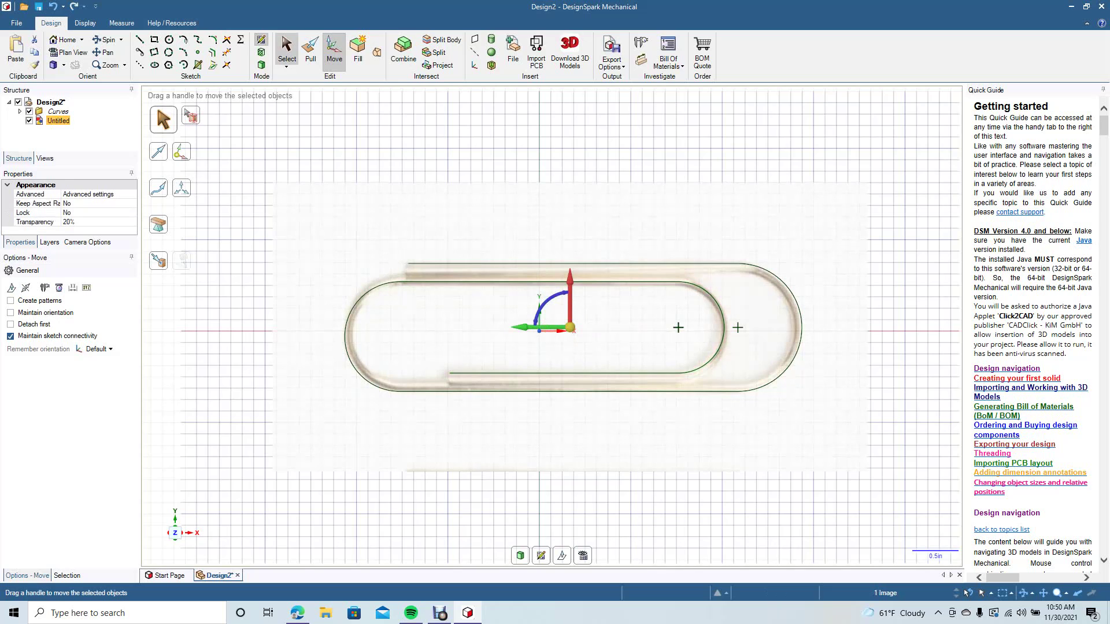
pyautogui.click(287, 50)
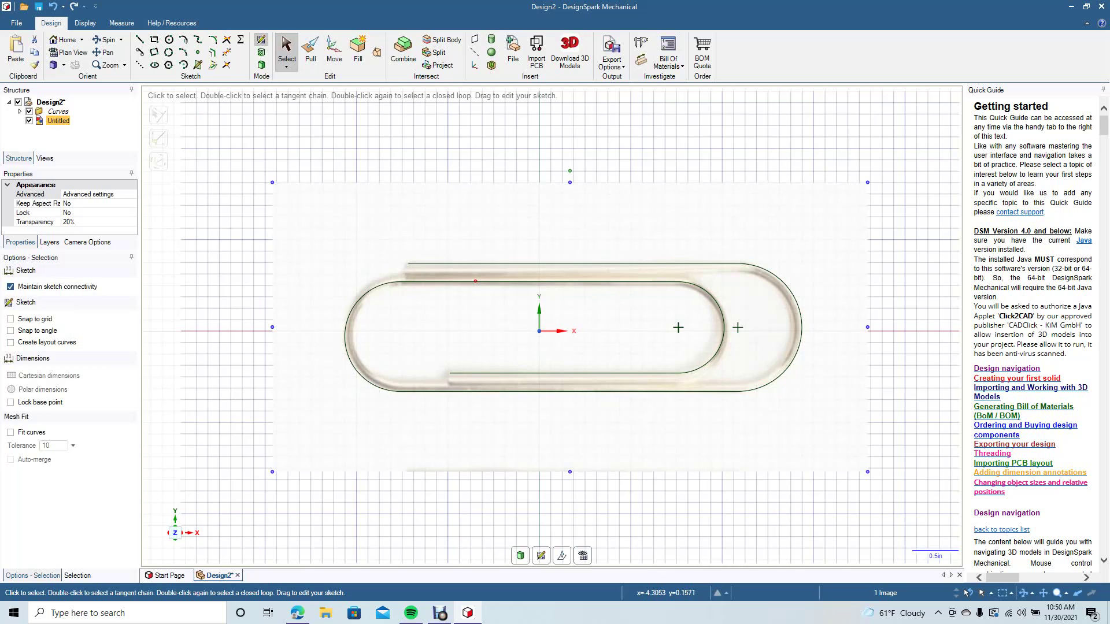
pyautogui.press('Delete')
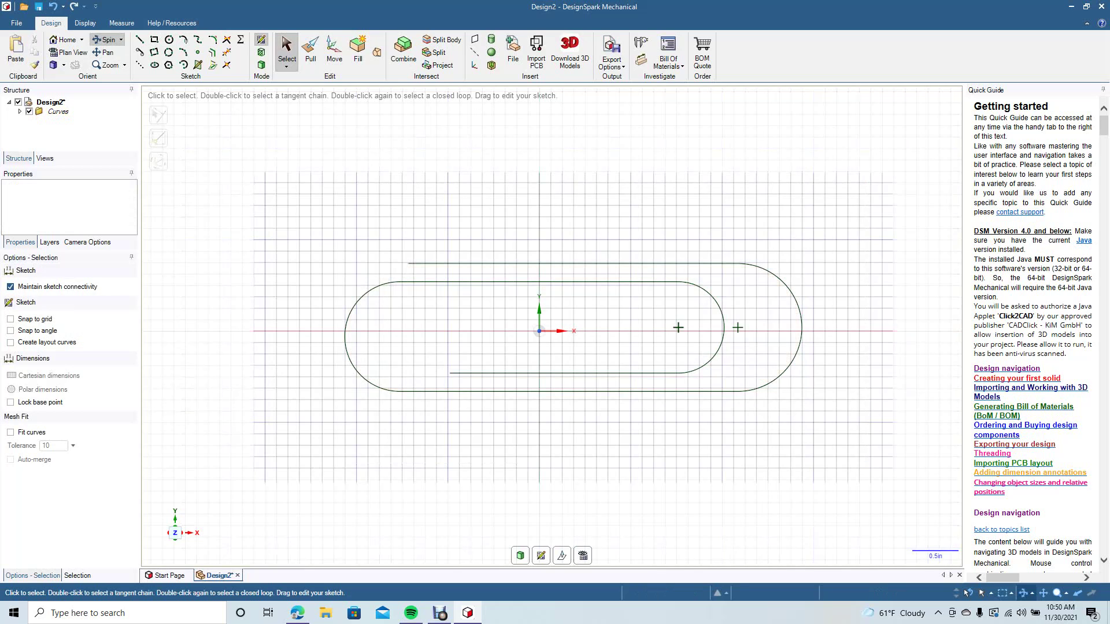
# - Draw a 0.2 in diameter circle centred on the free end of the outer top line, perpendicular to the wire path
pyautogui.moveTo(260, 278); pyautogui.dragTo(344, 294, button='middle')
pyautogui.click(287, 48)
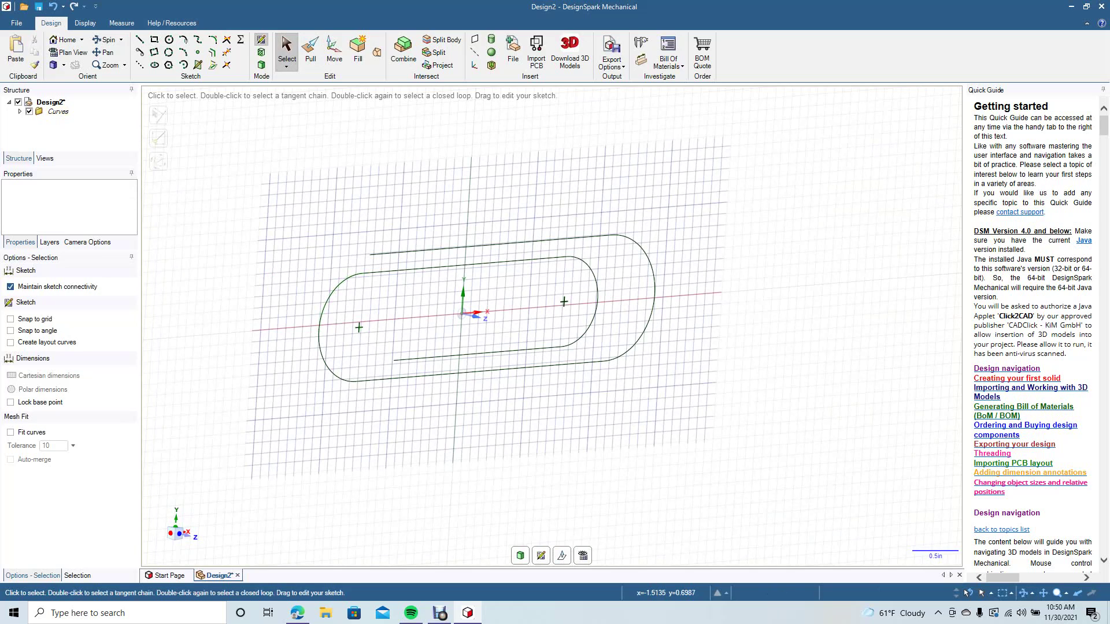
pyautogui.moveTo(363, 274); pyautogui.dragTo(378, 267)
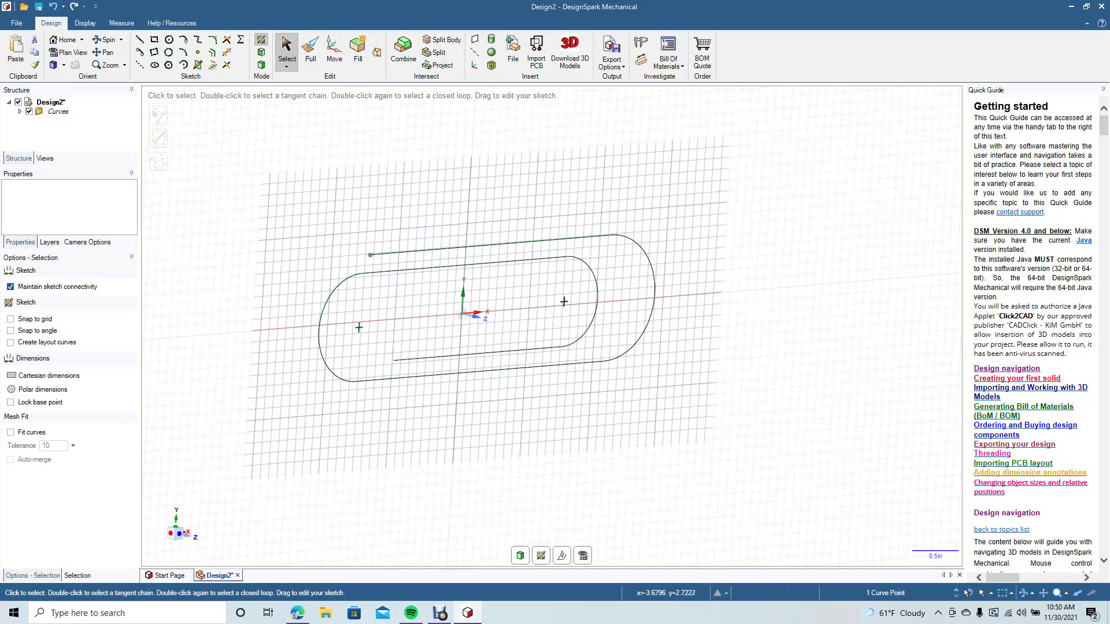
pyautogui.click(169, 40)
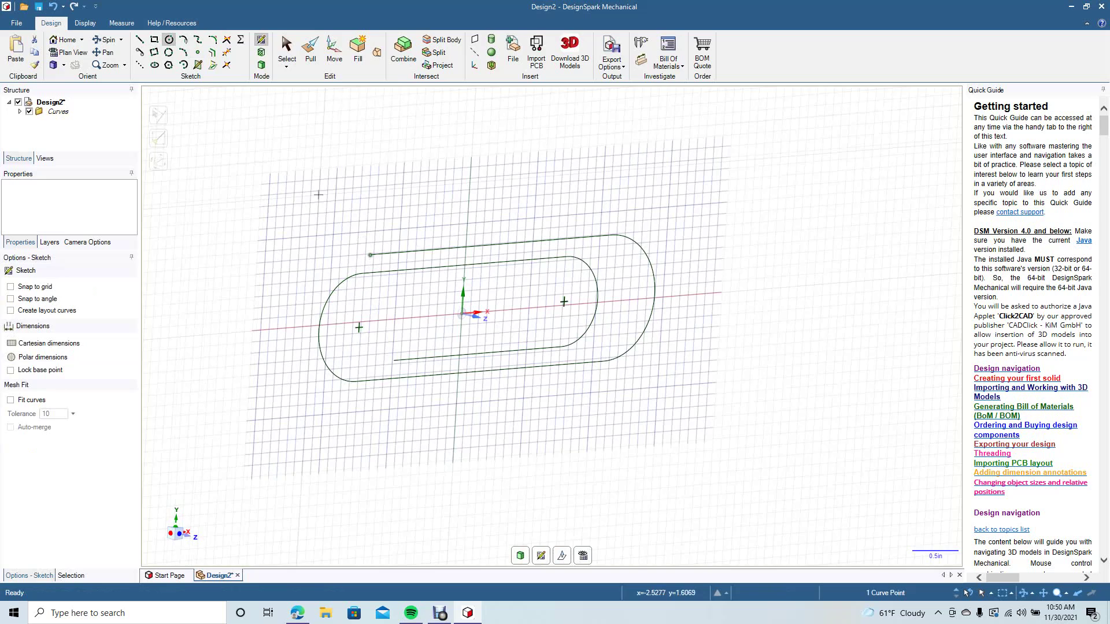
pyautogui.click(371, 255)
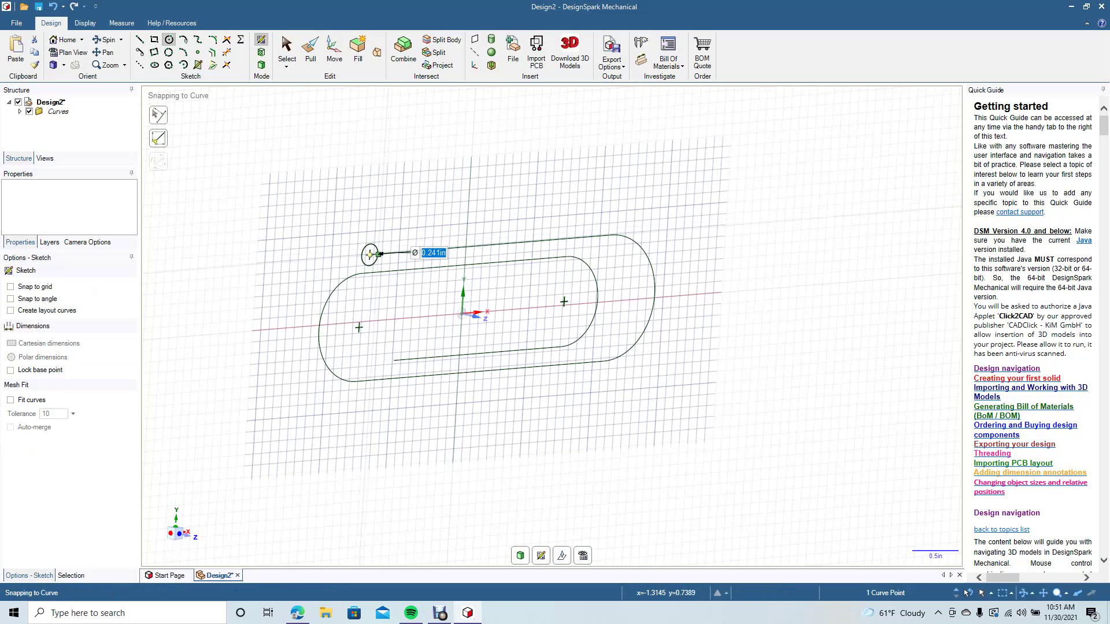
pyautogui.write('0.2')
pyautogui.press('Return')
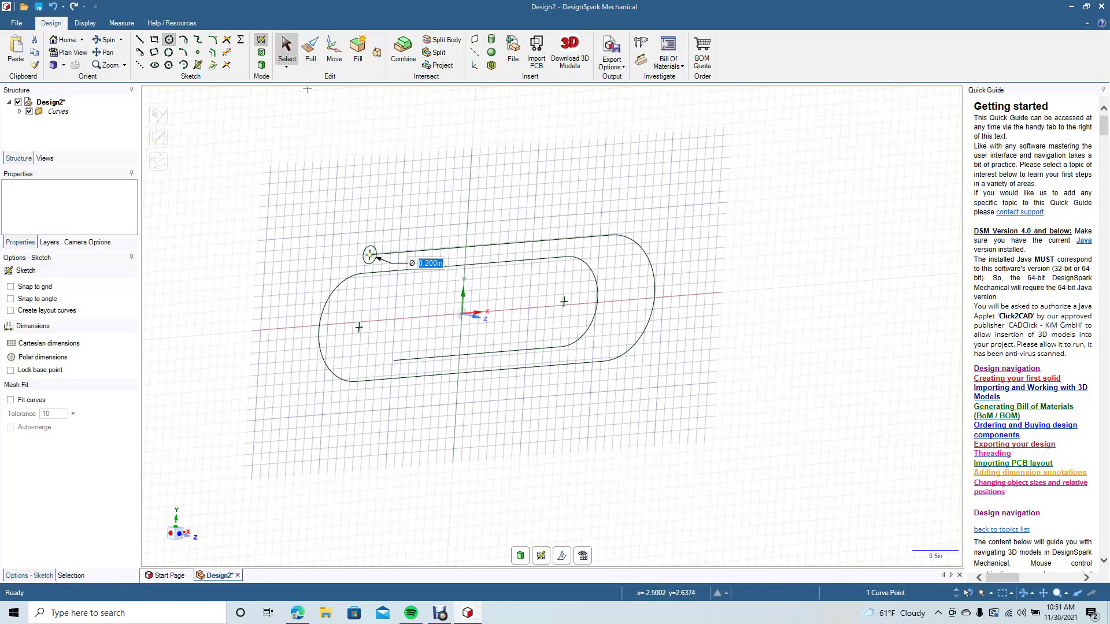
pyautogui.click(286, 49)
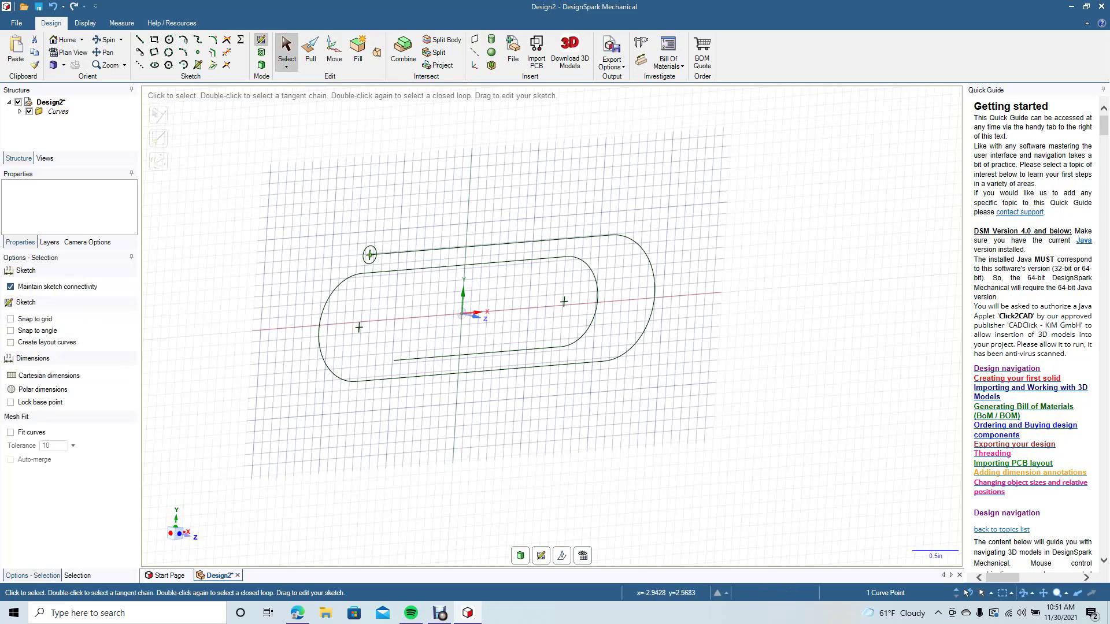
# - Try to sweep the circular face along the whole paper clip path with Pull and Full Pull
pyautogui.click(310, 51)
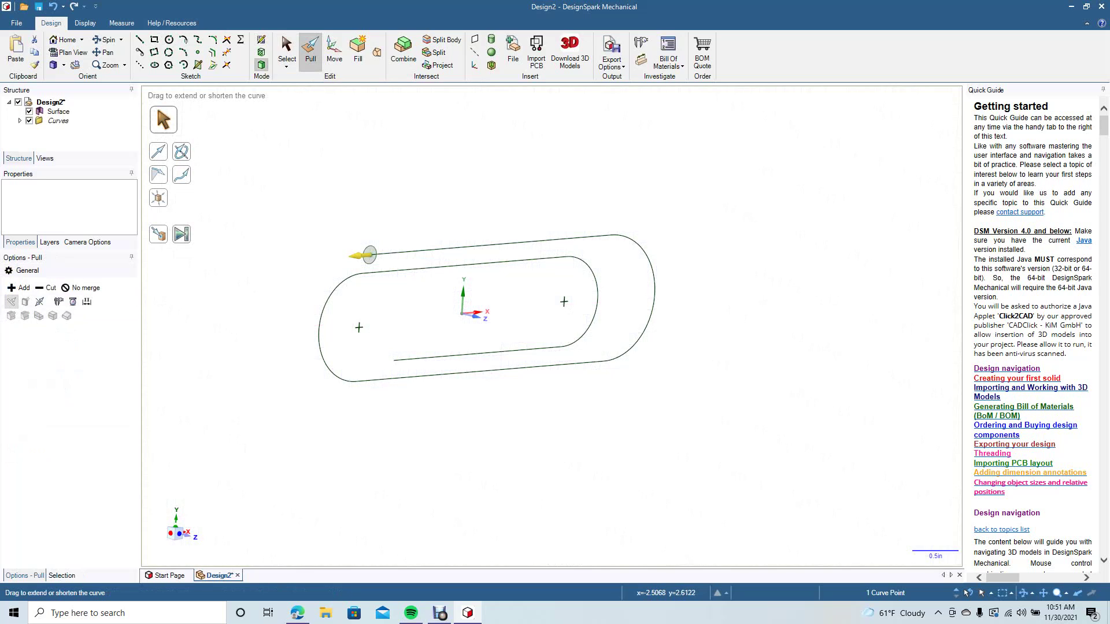
pyautogui.click(369, 255)
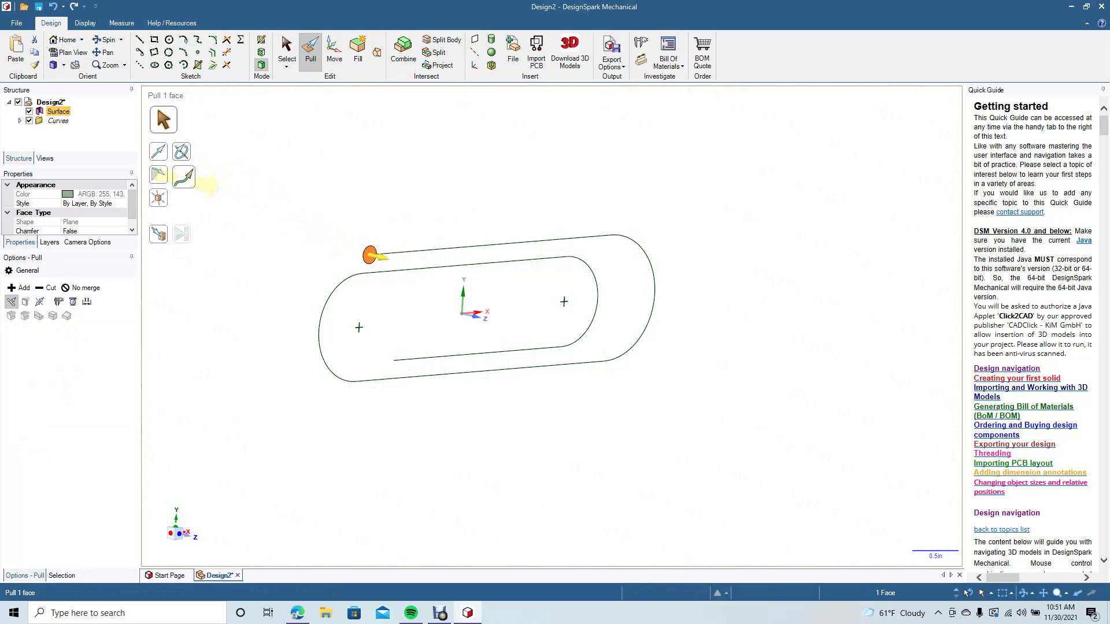
pyautogui.click(185, 178)
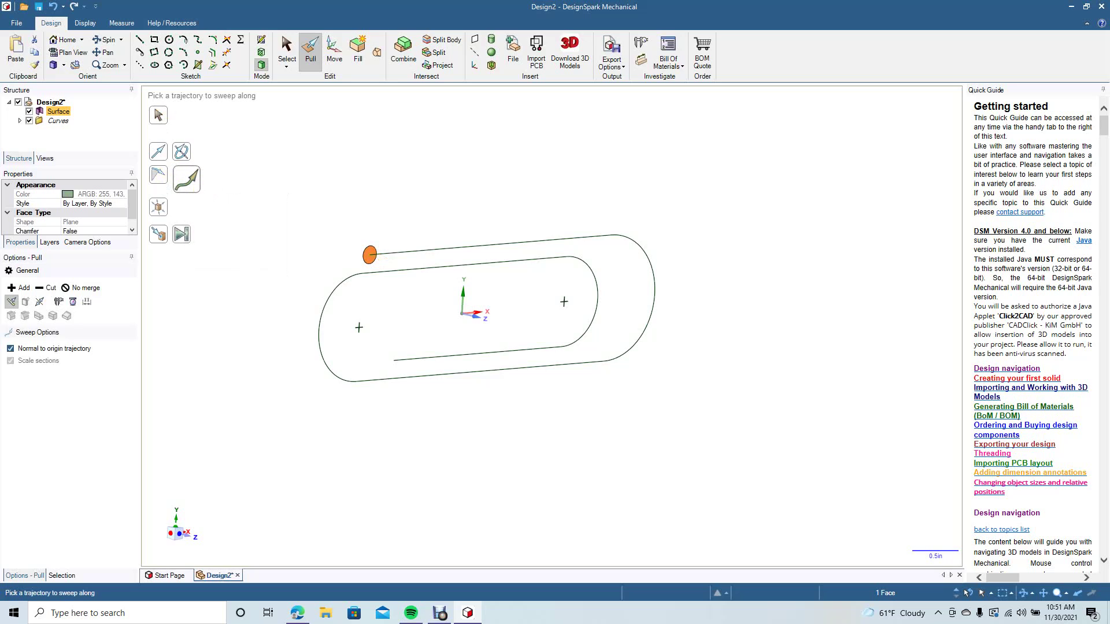
pyautogui.click(608, 237)
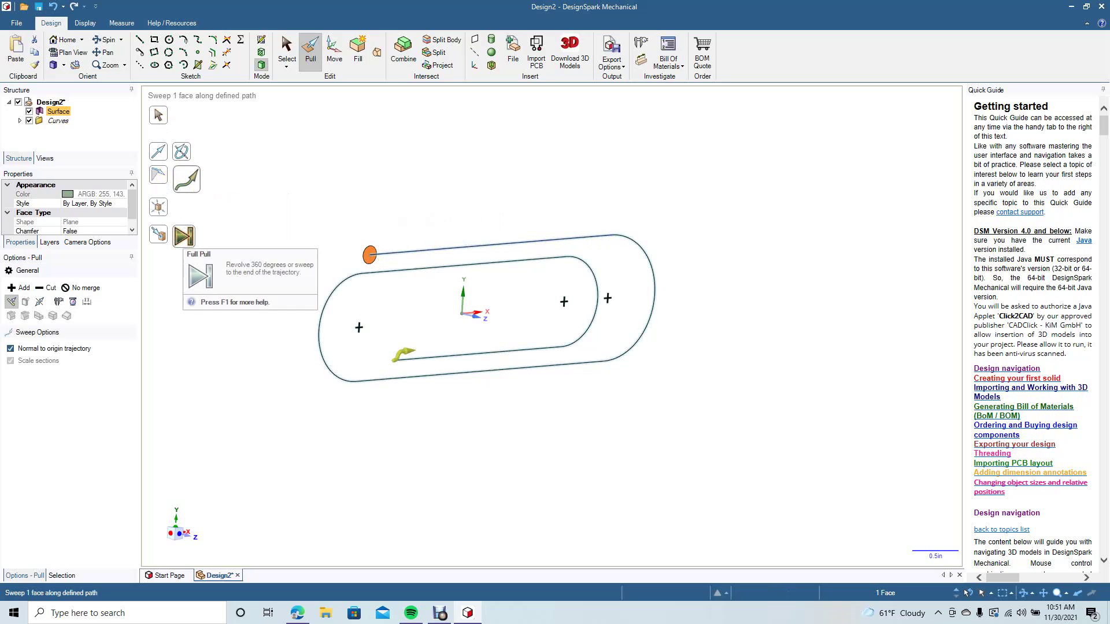
pyautogui.click(184, 236)
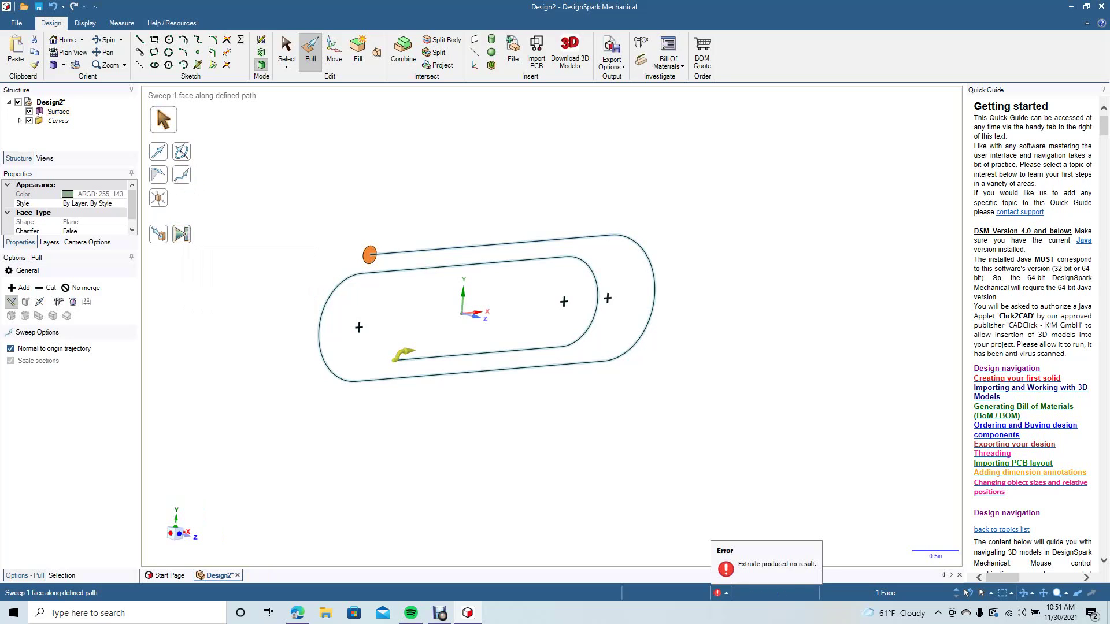
# - Try to sweep the circle's edge along the clip path with Full Pull, and clear the selection and trajectory
pyautogui.click(365, 260)
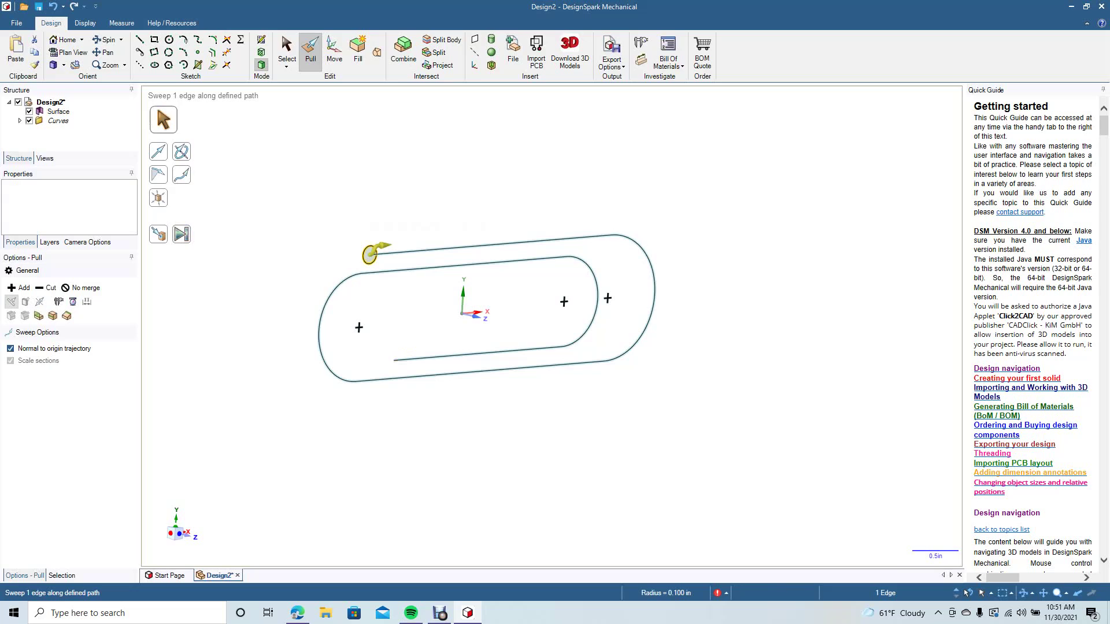
pyautogui.click(184, 236)
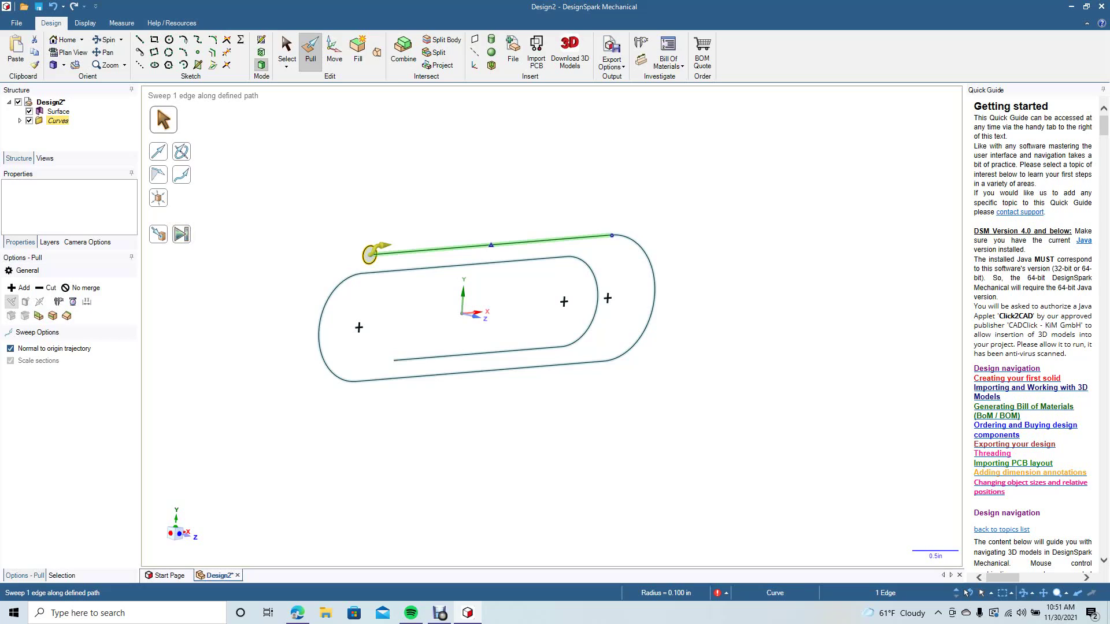
pyautogui.doubleClick(413, 251)
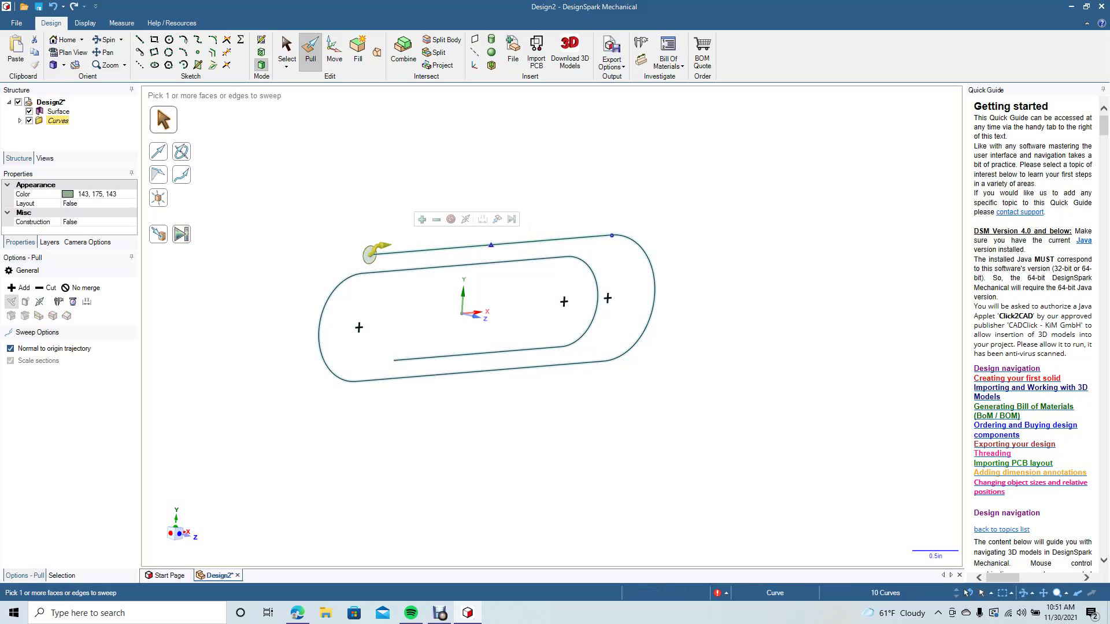
pyautogui.press('Escape')
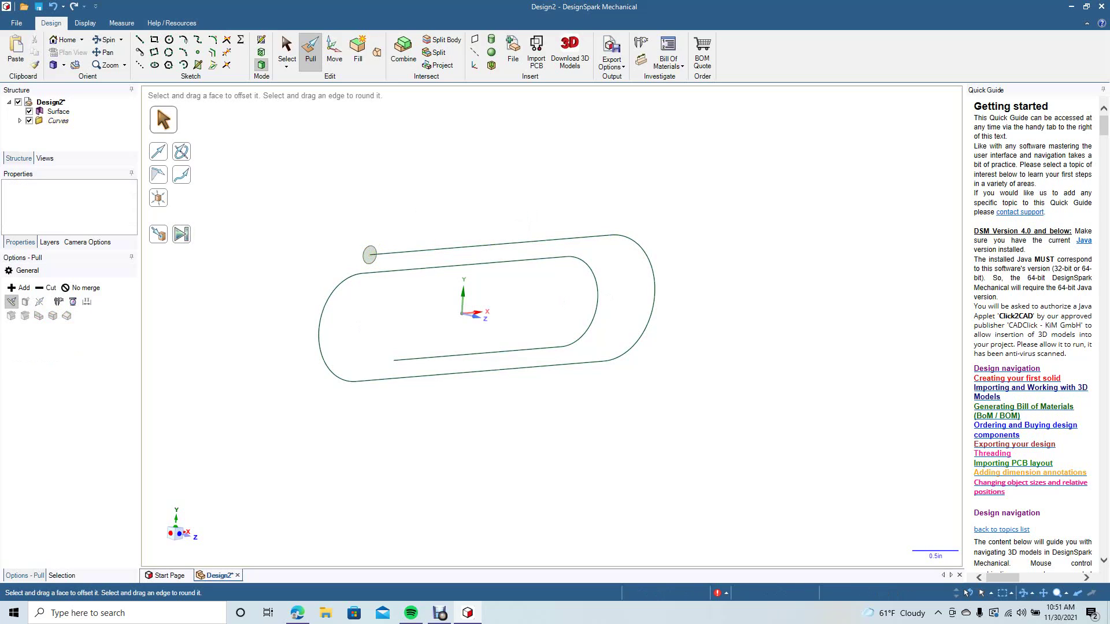
# - Try to sweep the circular face along the clip path, adding every line and arc to the trajectory in order and using Full Pull
pyautogui.click(376, 255)
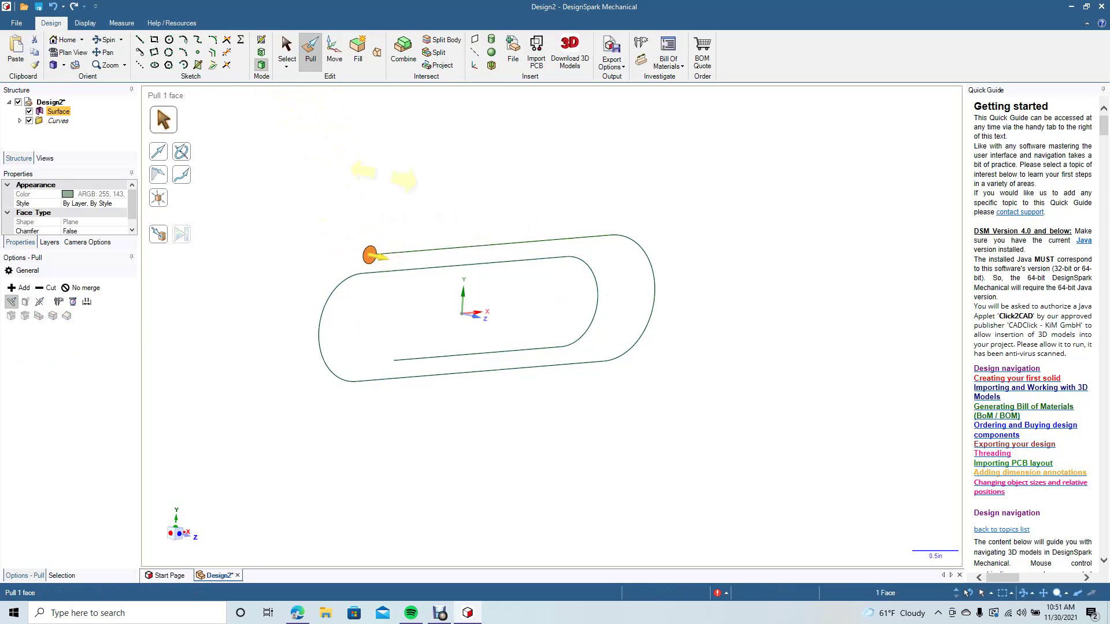
pyautogui.click(181, 174)
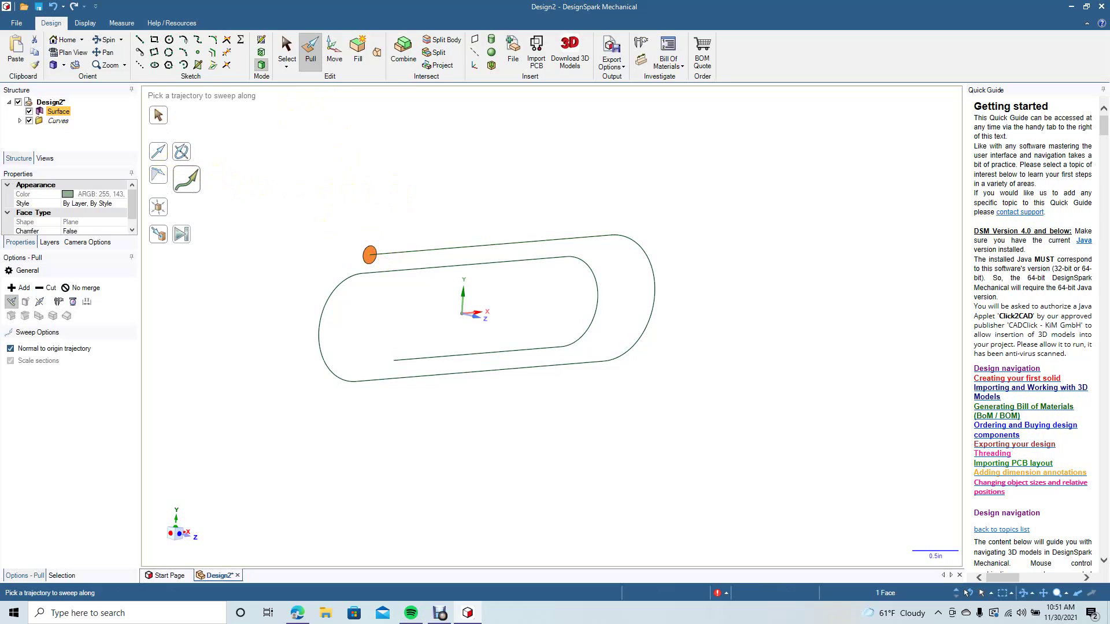
pyautogui.click(491, 245)
pyautogui.click(653, 271)
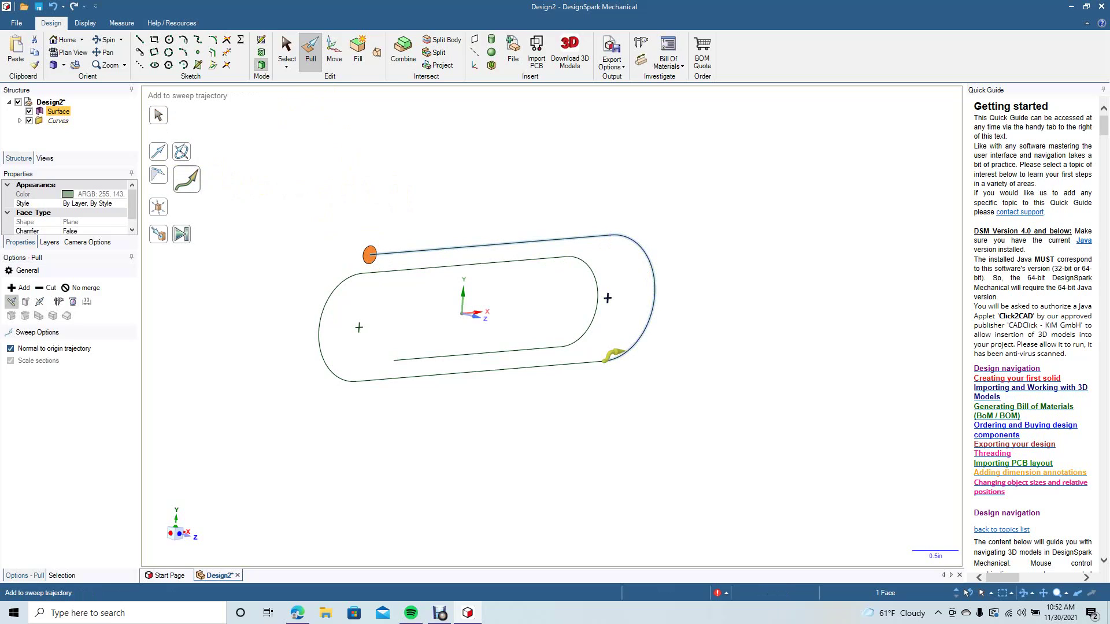
pyautogui.click(480, 371)
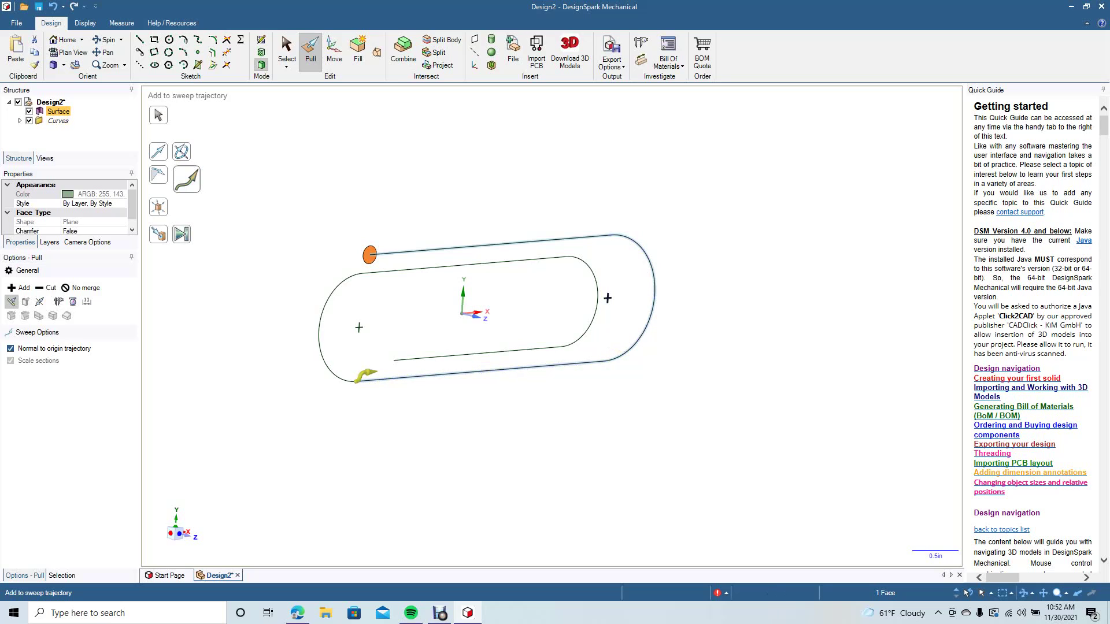
pyautogui.click(319, 330)
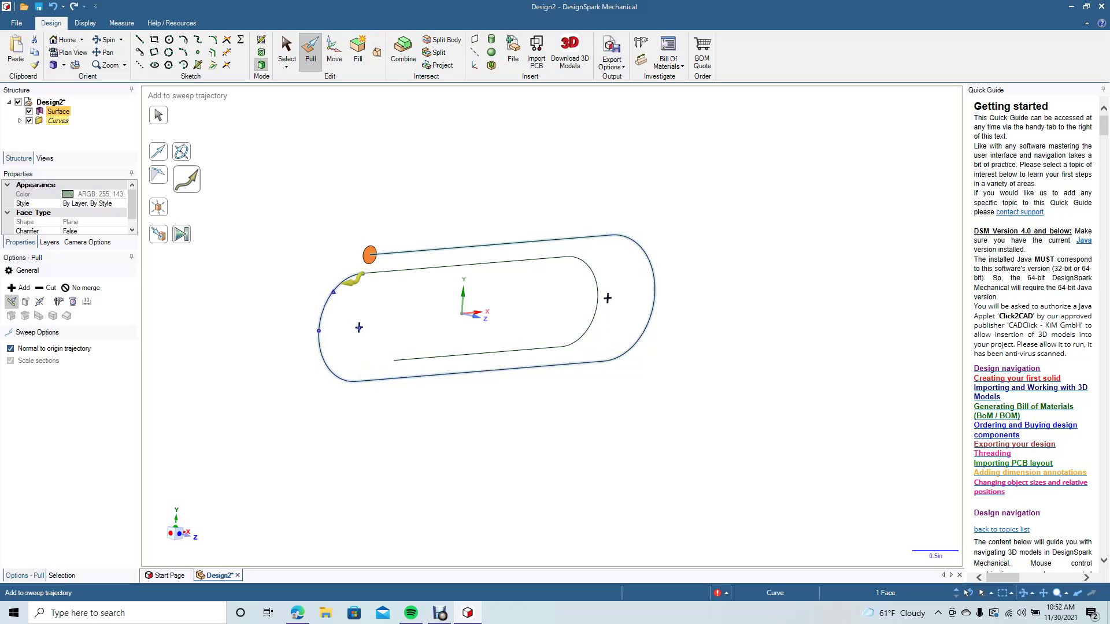
pyautogui.click(465, 264)
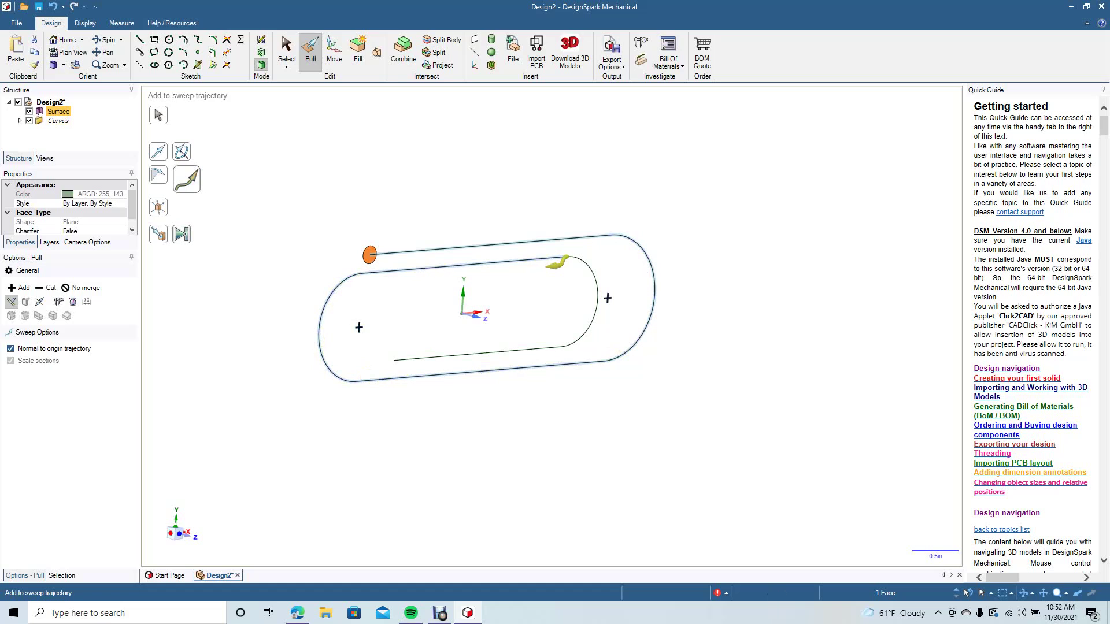
pyautogui.click(597, 295)
pyautogui.click(588, 328)
pyautogui.click(468, 353)
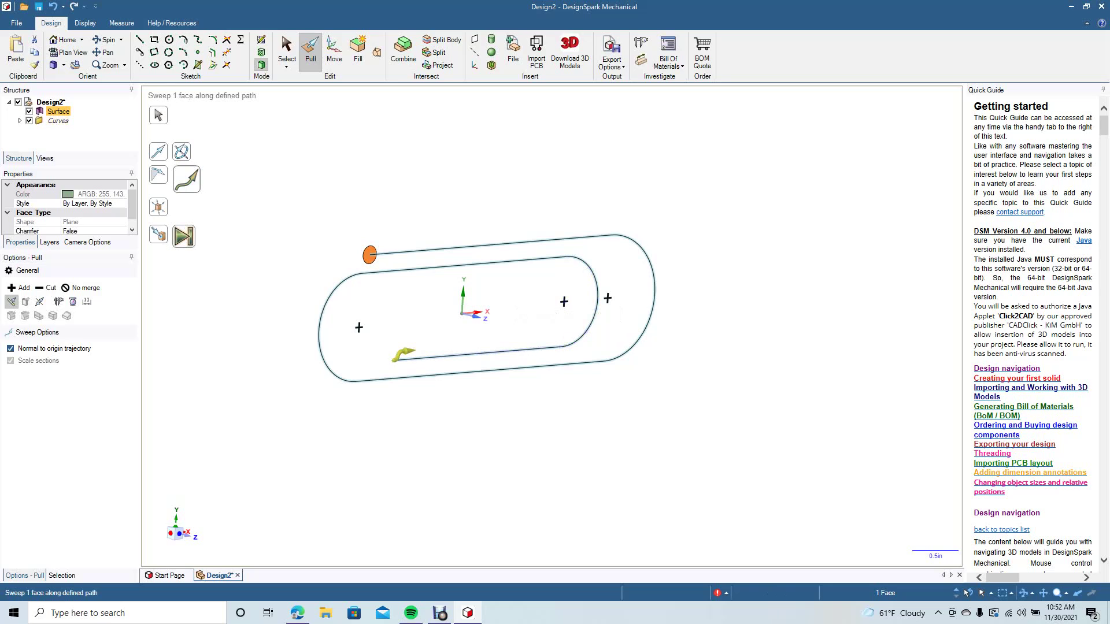
pyautogui.click(184, 235)
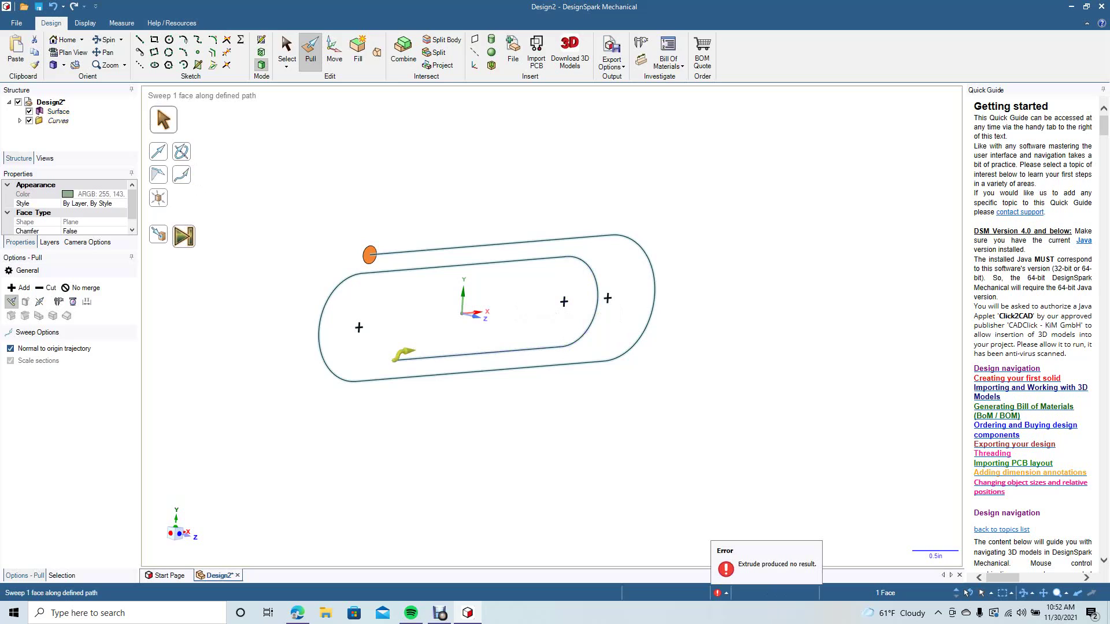
pyautogui.press('Escape')
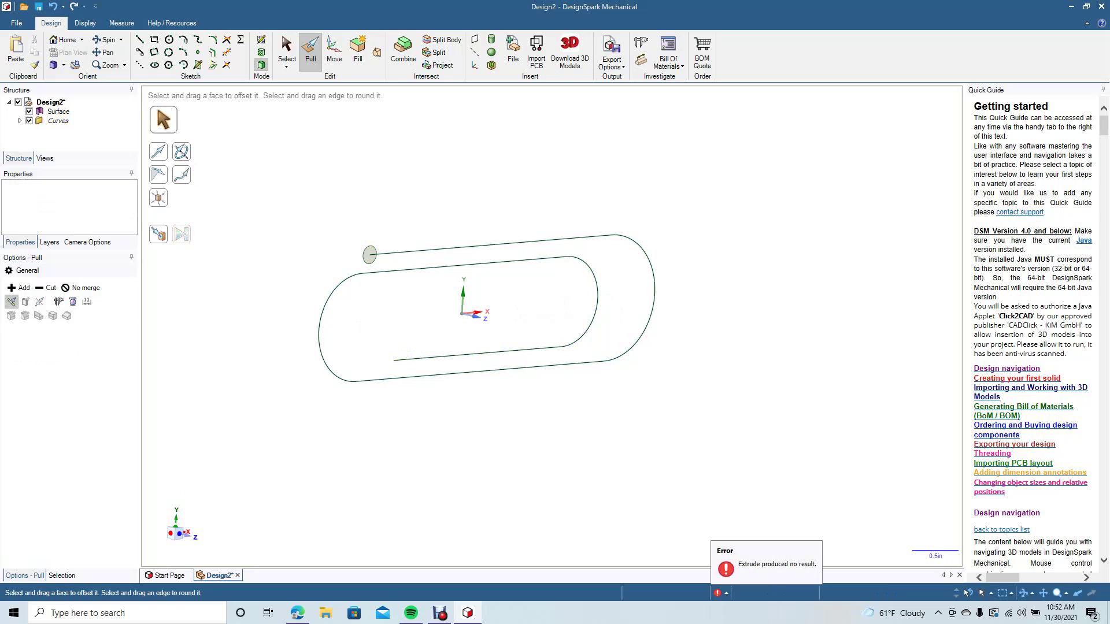
pyautogui.click(377, 254)
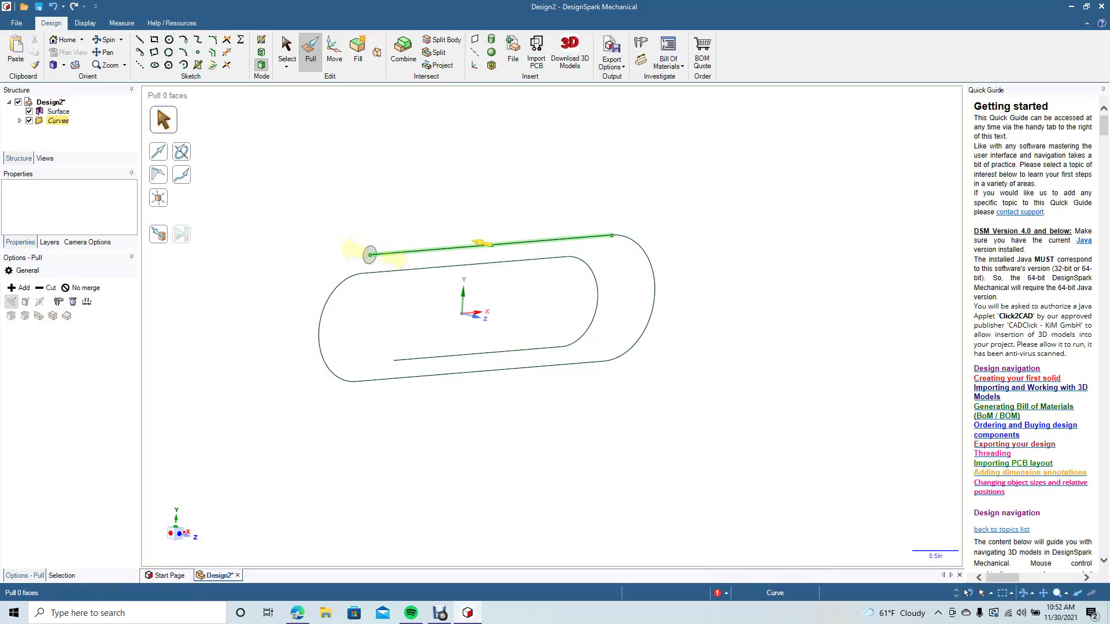
pyautogui.press('Escape')
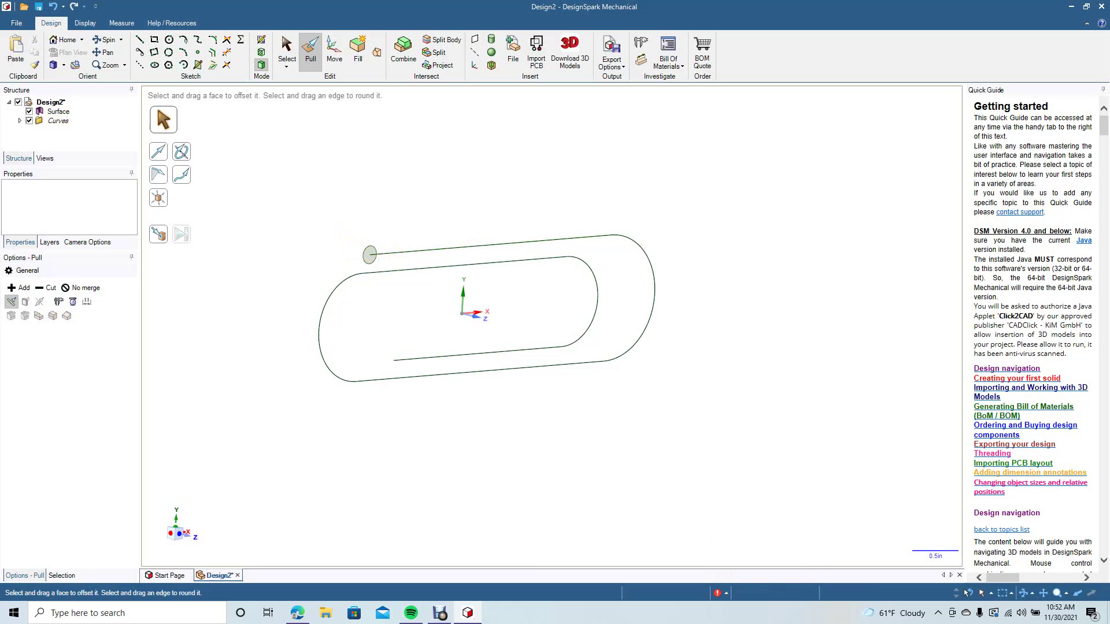
pyautogui.press('s')
pyautogui.press('p')
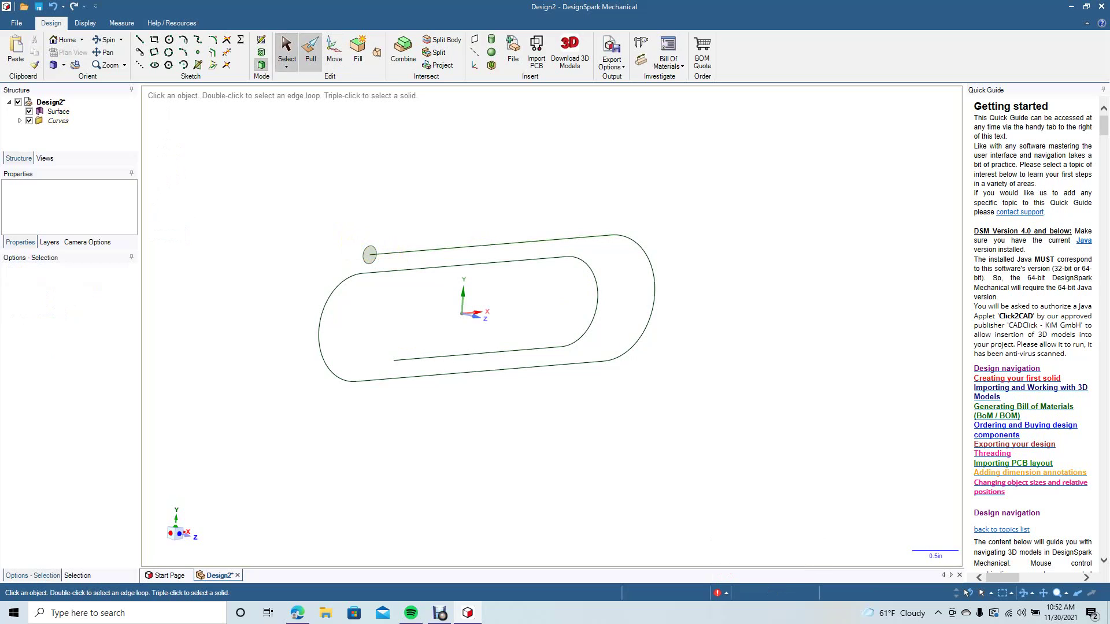
pyautogui.click(370, 255)
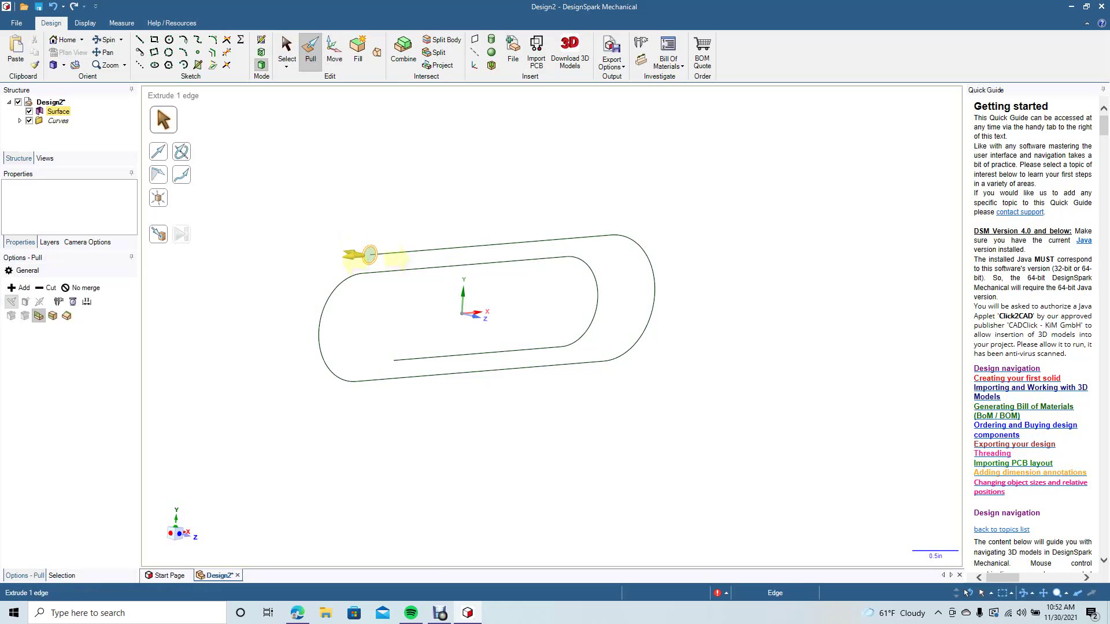
pyautogui.click(358, 328)
# - Delete the circular face at the free end of the outer top line
pyautogui.moveTo(320, 333)
pyautogui.mouseDown(button='middle')
pyautogui.moveTo(417, 328)
pyautogui.moveTo(353, 318)
pyautogui.mouseUp(button='middle')
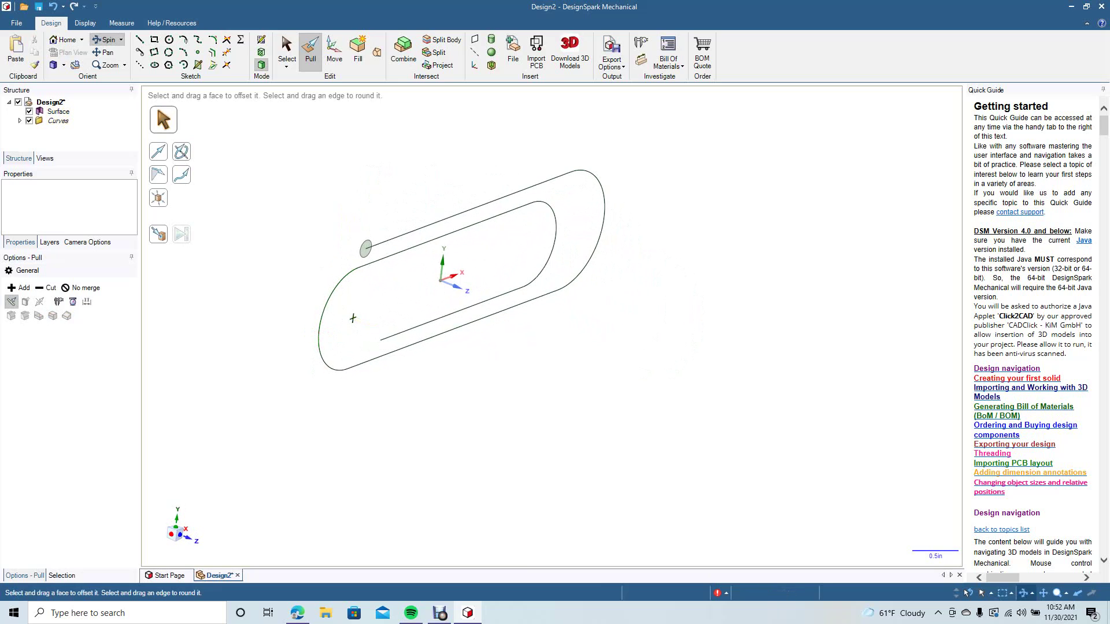
pyautogui.press('s')
pyautogui.click(366, 249)
pyautogui.click(365, 249)
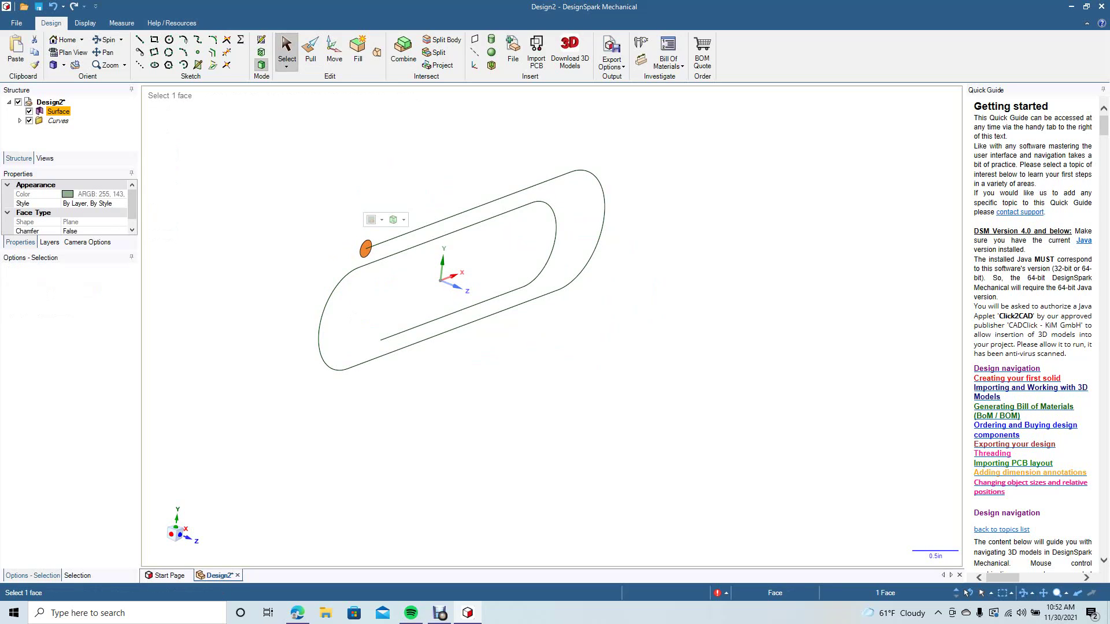
pyautogui.press('Delete')
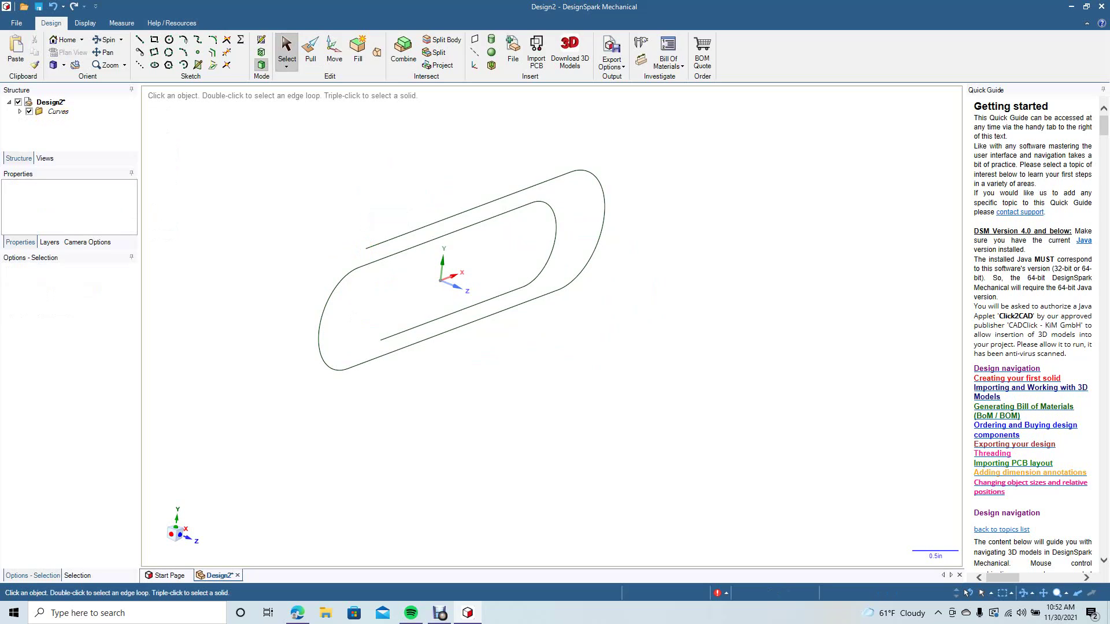
# - Draw a 0.2 in diameter circle centred on the outer top line's free end, on the plane perpendicular to the wire path
pyautogui.click(366, 249)
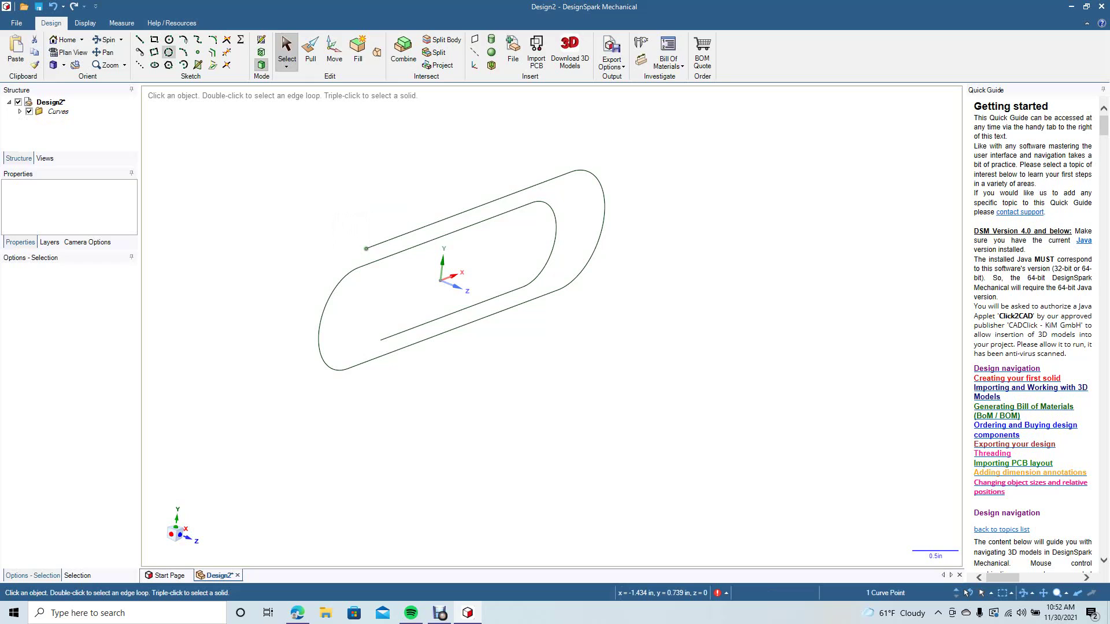
pyautogui.click(169, 39)
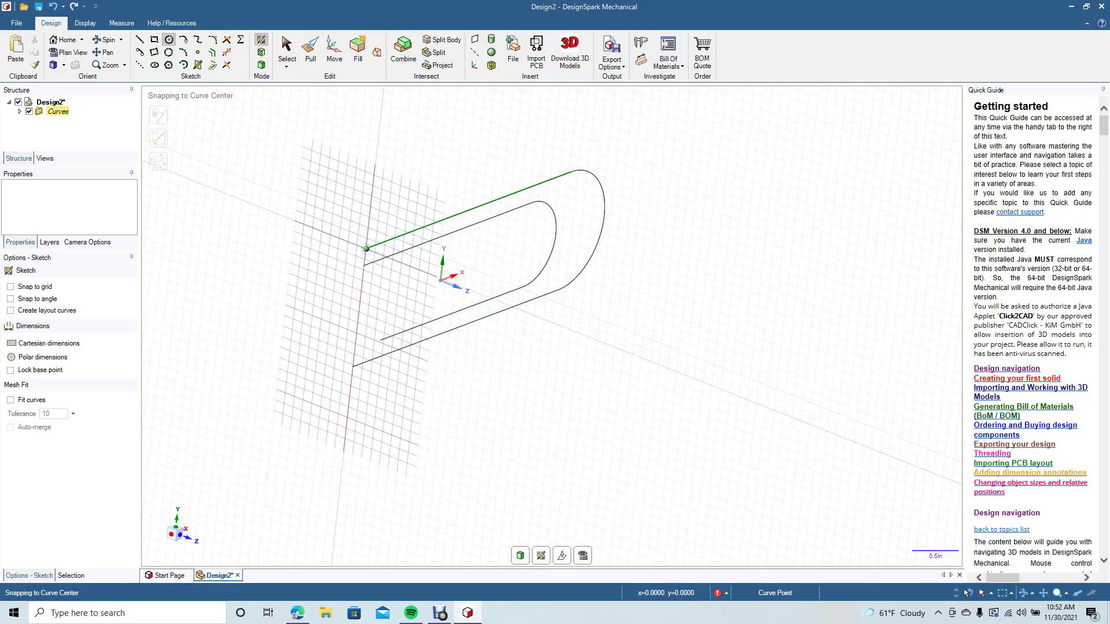
pyautogui.click(366, 249)
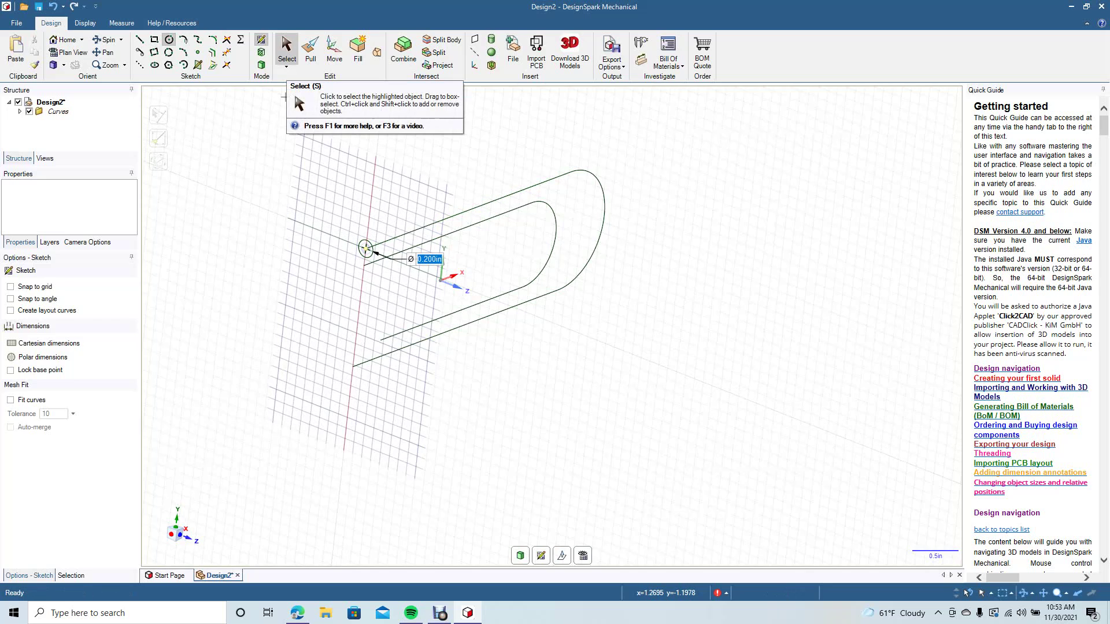
pyautogui.click(287, 47)
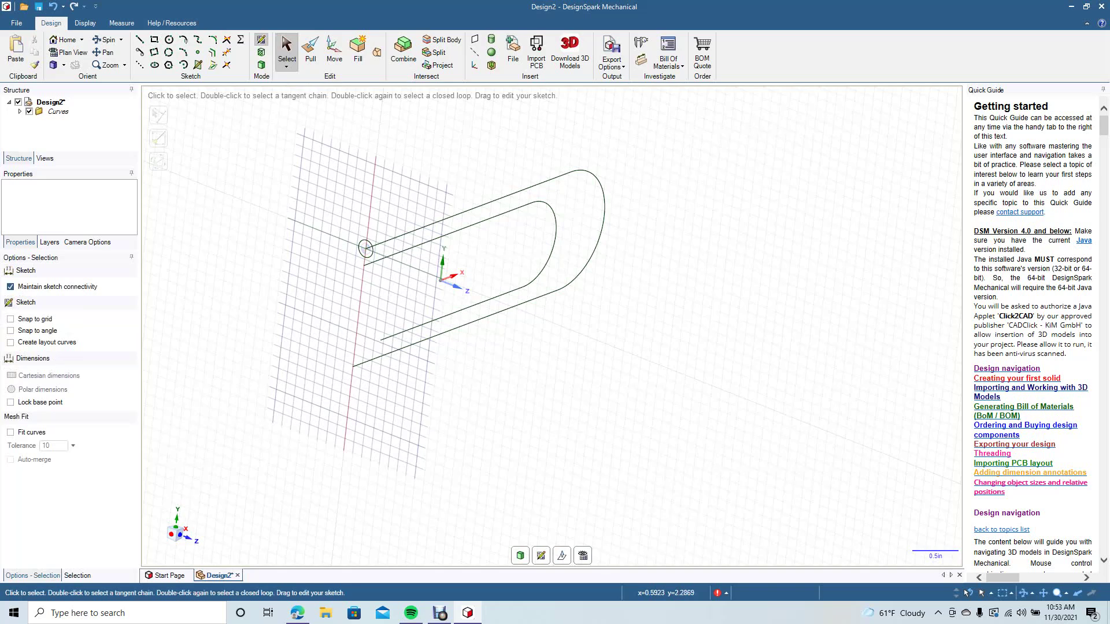
# - Sweep the circular face along the entire paper clip path with Pull and Full Pull
pyautogui.click(310, 49)
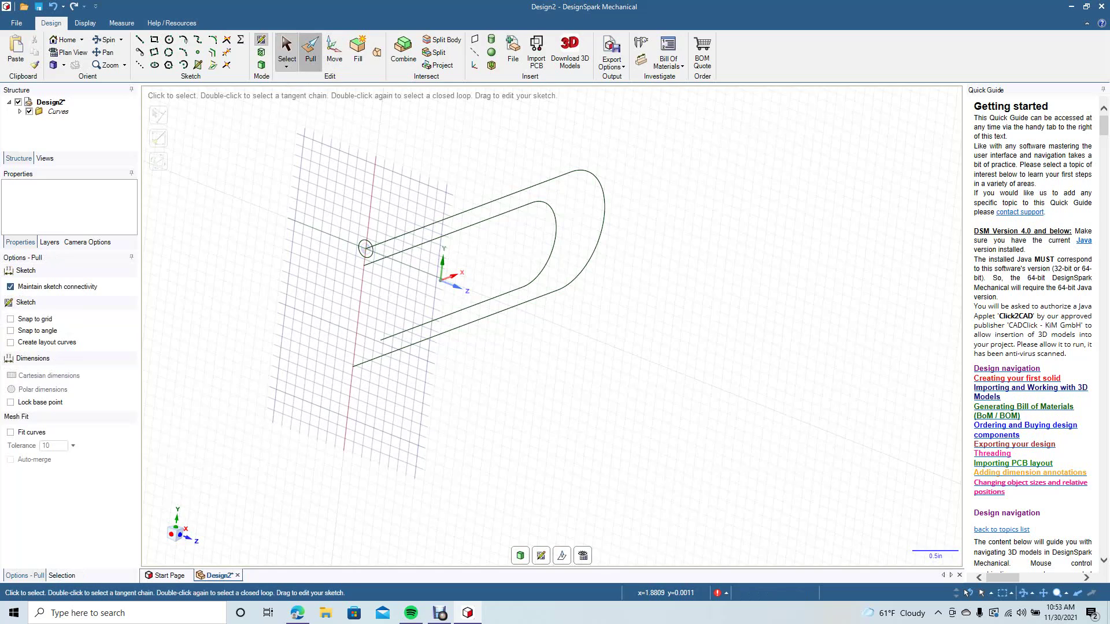
pyautogui.click(366, 249)
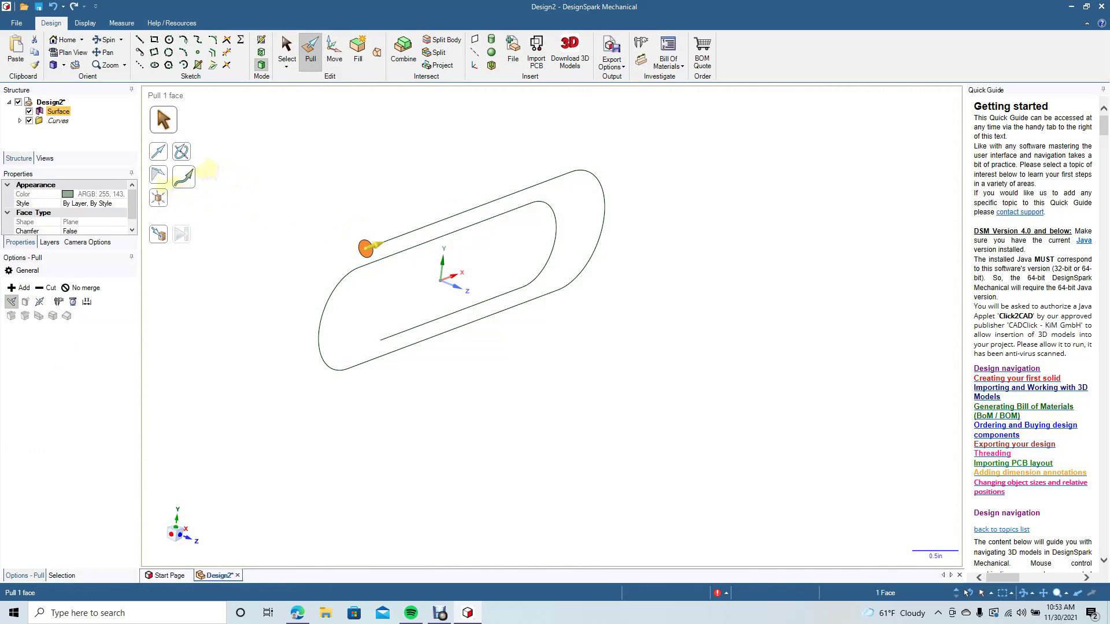
pyautogui.click(184, 177)
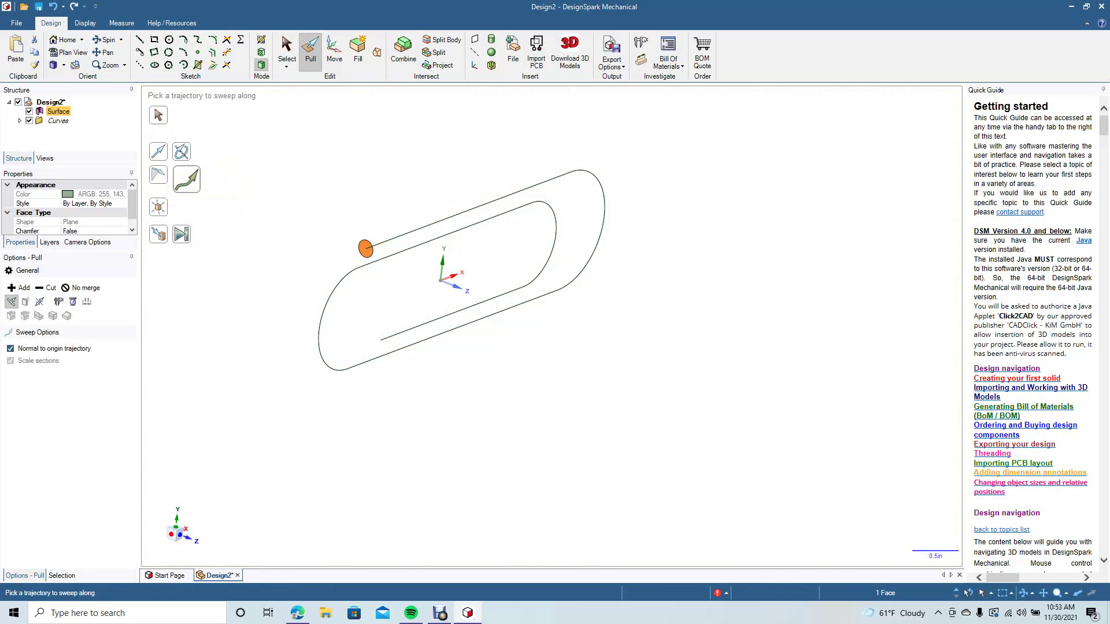
pyautogui.click(469, 210)
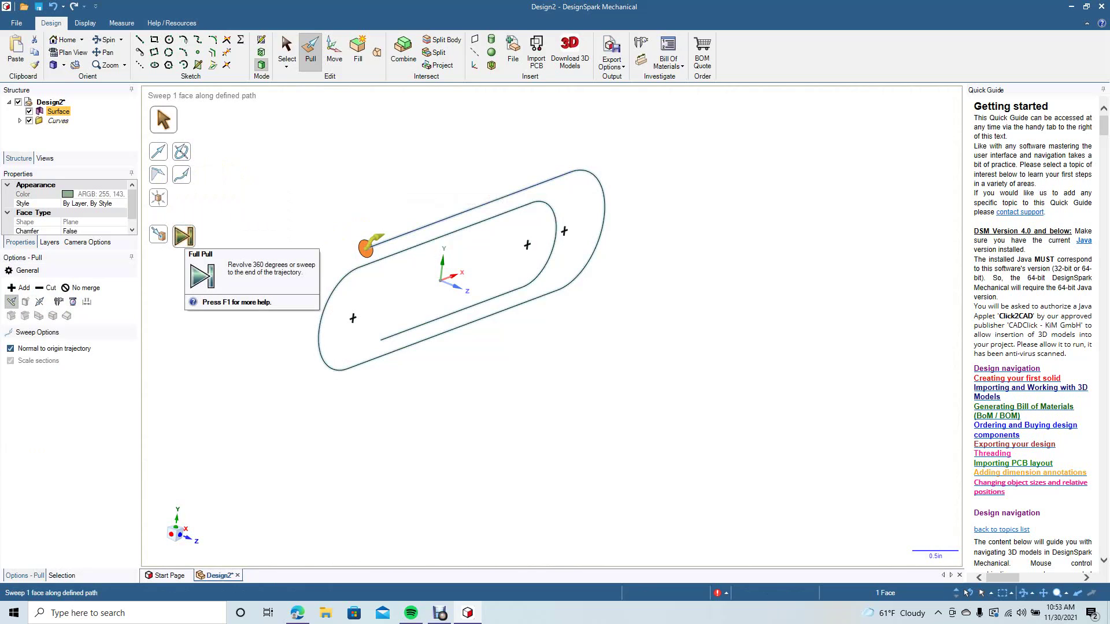
pyautogui.click(184, 235)
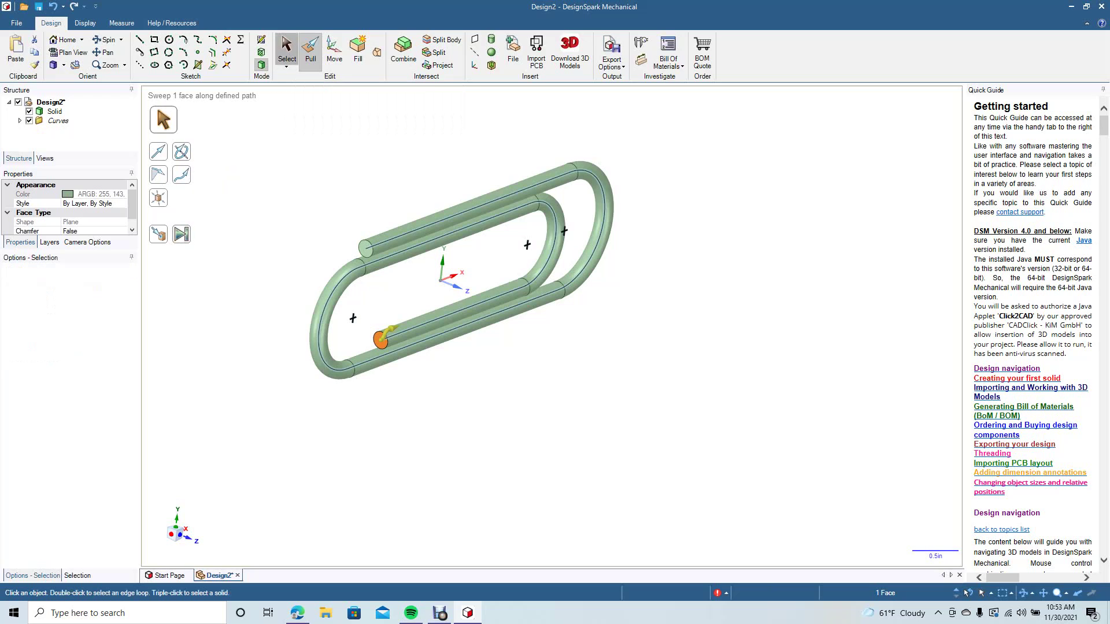
pyautogui.click(287, 49)
# - Undo the wire sweep, return to the profile sketch and delete the 0.2 in circle
pyautogui.click(107, 40)
pyautogui.moveTo(566, 235); pyautogui.dragTo(514, 217)
pyautogui.moveTo(515, 217)
pyautogui.mouseDown(button='middle')
pyautogui.moveTo(464, 203)
pyautogui.moveTo(503, 215)
pyautogui.moveTo(488, 217)
pyautogui.mouseUp(button='middle')
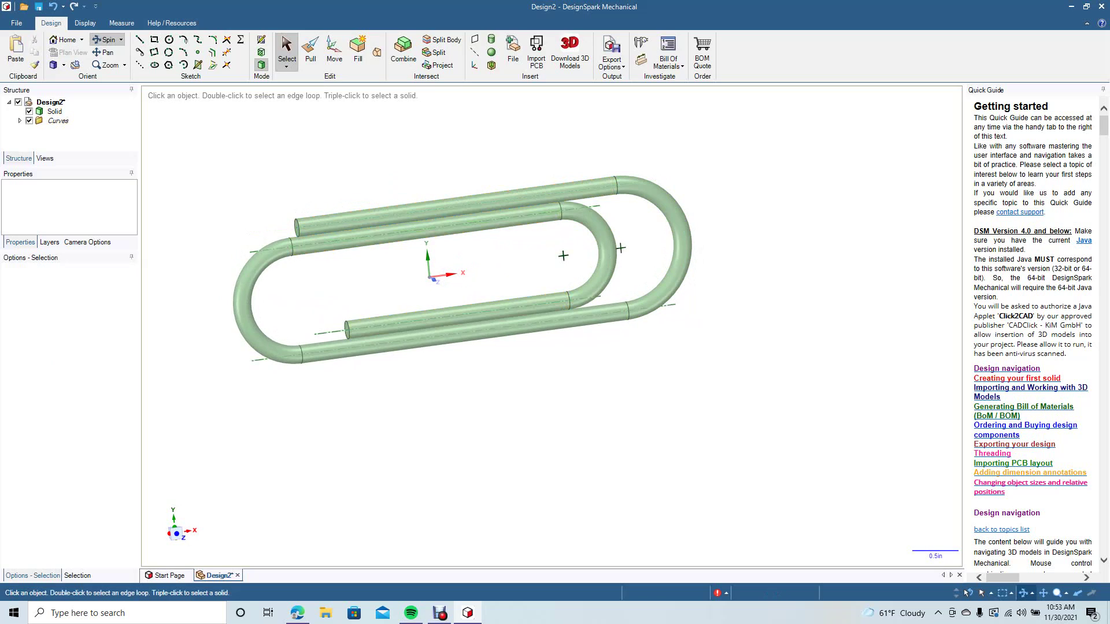
pyautogui.press('ctrl')
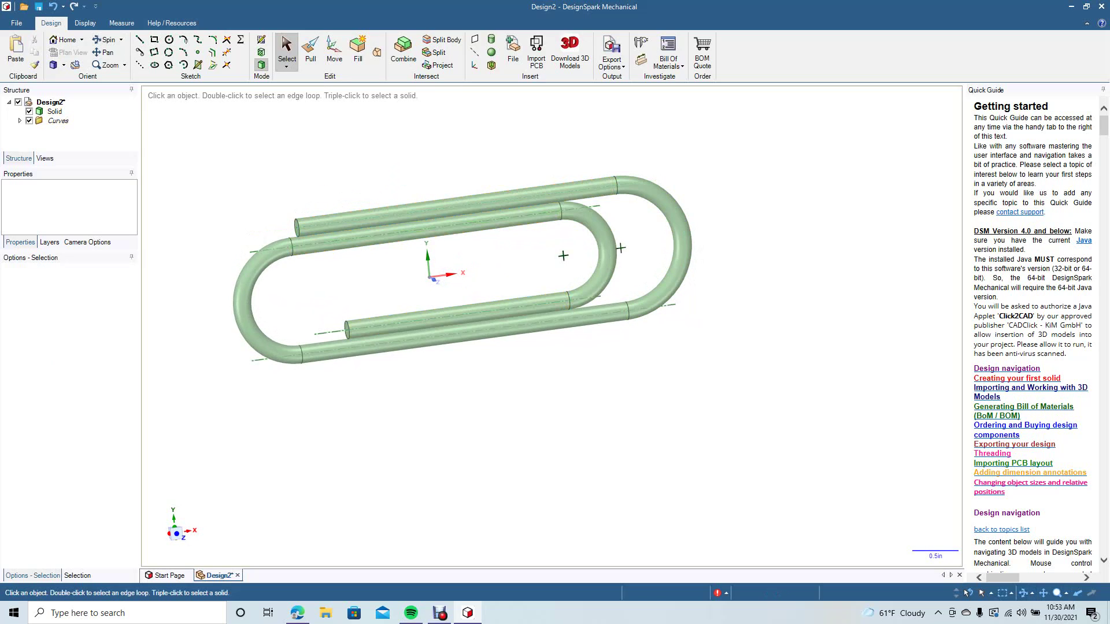
pyautogui.hotkey('ctrl', 'z')
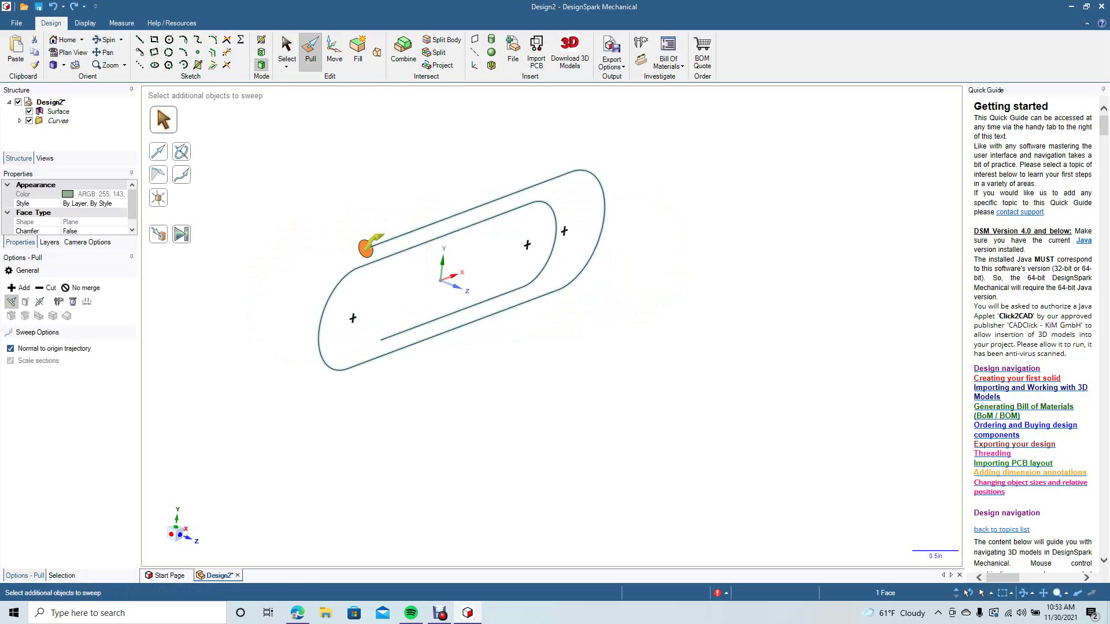
pyautogui.hotkey('ctrl', 'z')
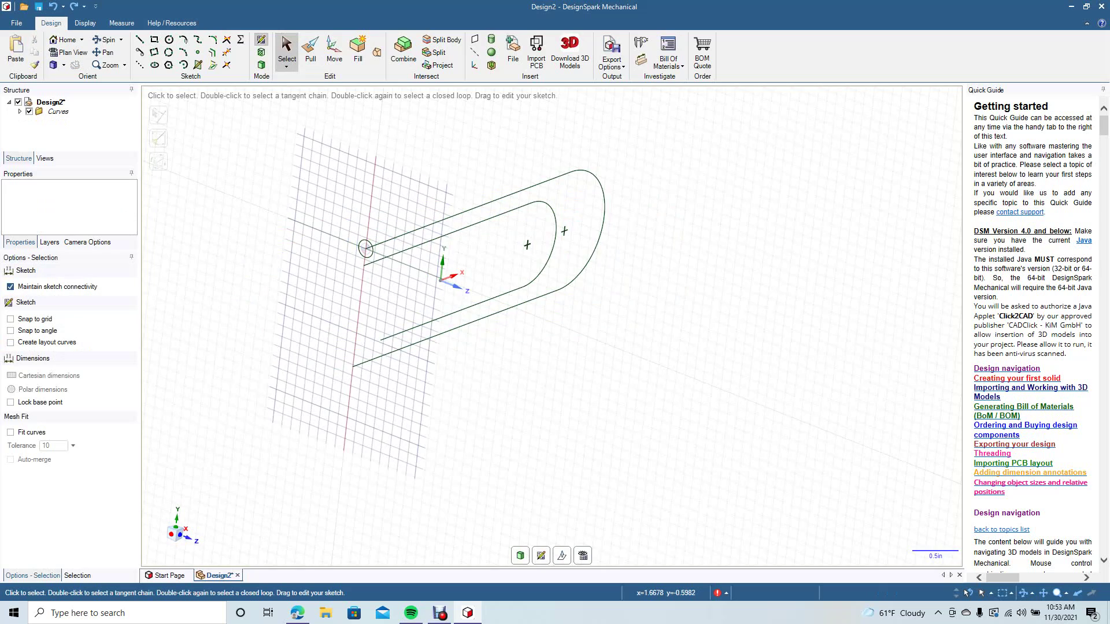
pyautogui.click(366, 248)
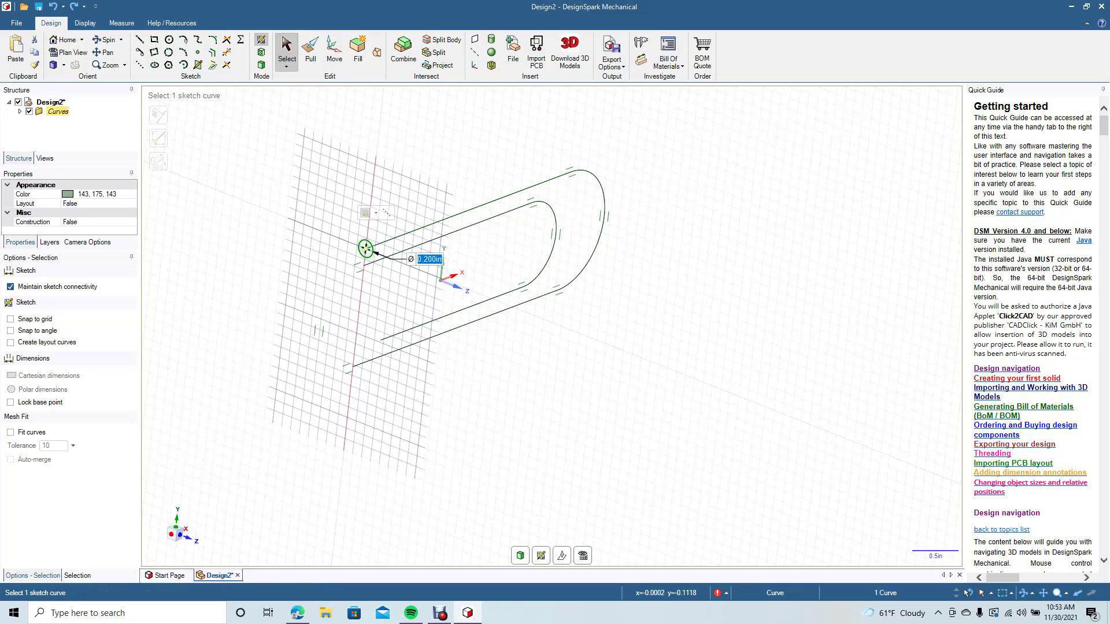
pyautogui.press('Delete')
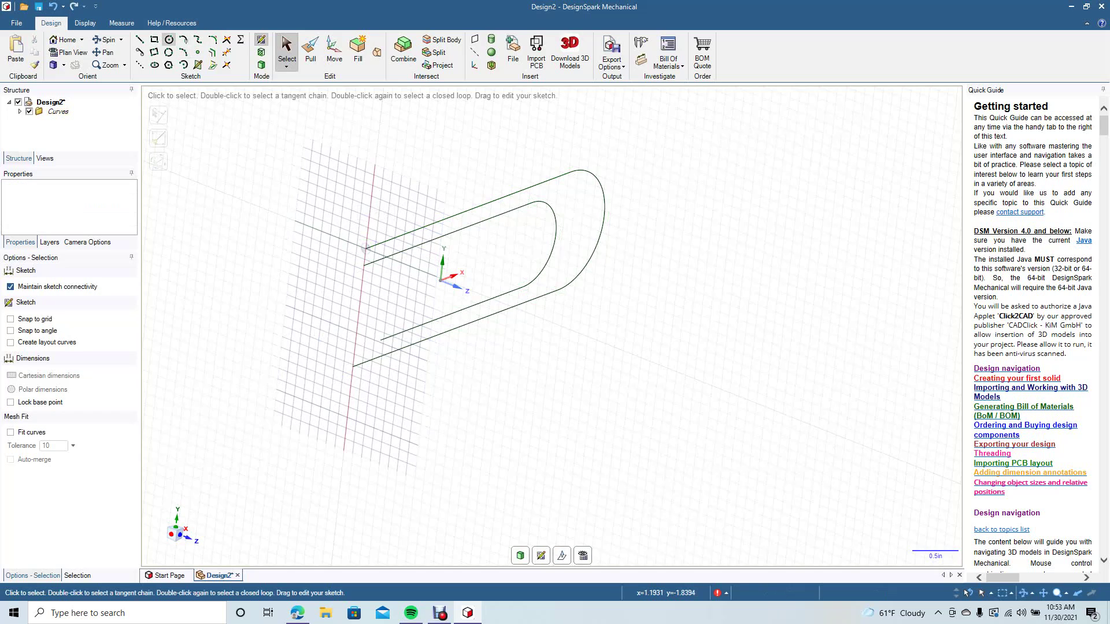
# - Draw a 0.17 in diameter circle centred on the free end of the outer top line in the perpendicular sketch plane
pyautogui.press('c')
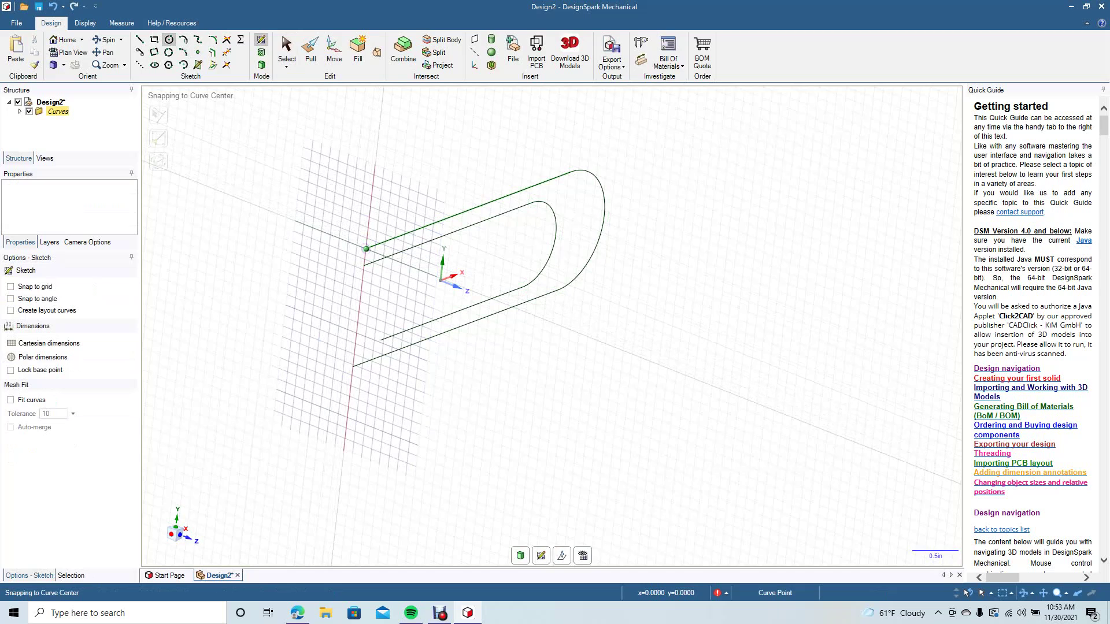
pyautogui.click(366, 248)
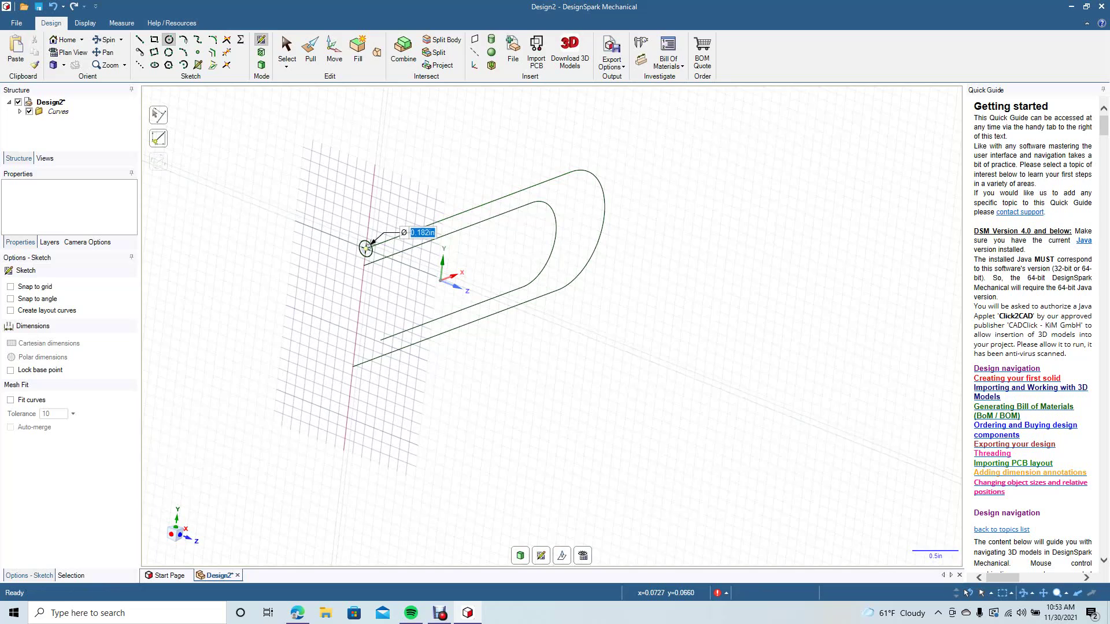
pyautogui.write('0.17')
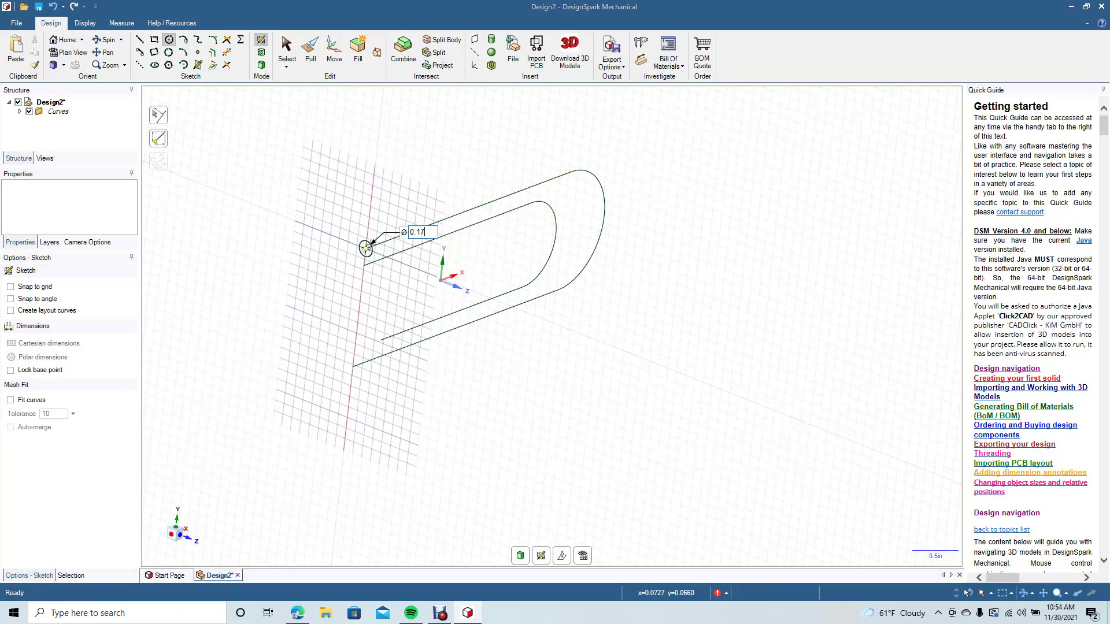
pyautogui.press('Return')
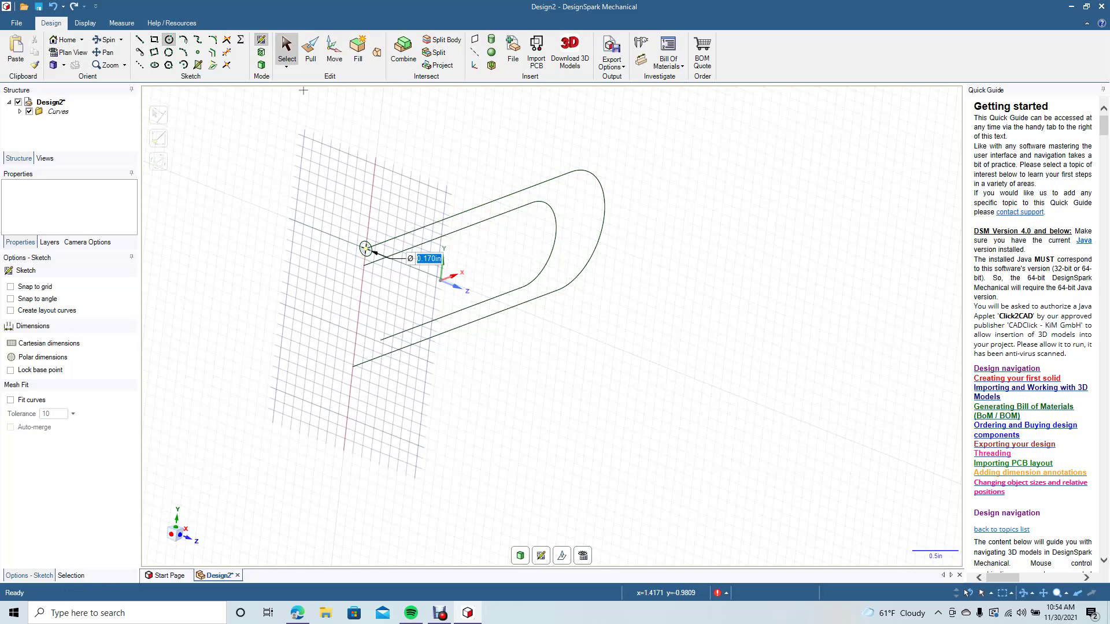
# - Sweep the 0.17 in circular face along the full paper clip curve using Pull with a sweep trajectory and Full Pull
pyautogui.click(287, 50)
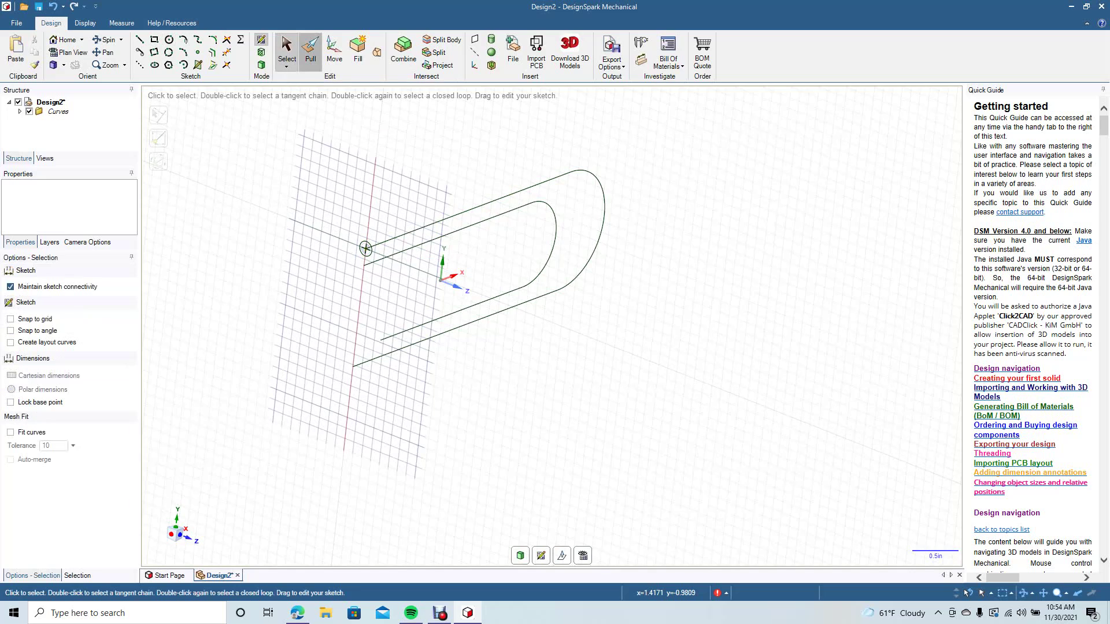
pyautogui.click(310, 49)
pyautogui.click(366, 248)
pyautogui.click(366, 249)
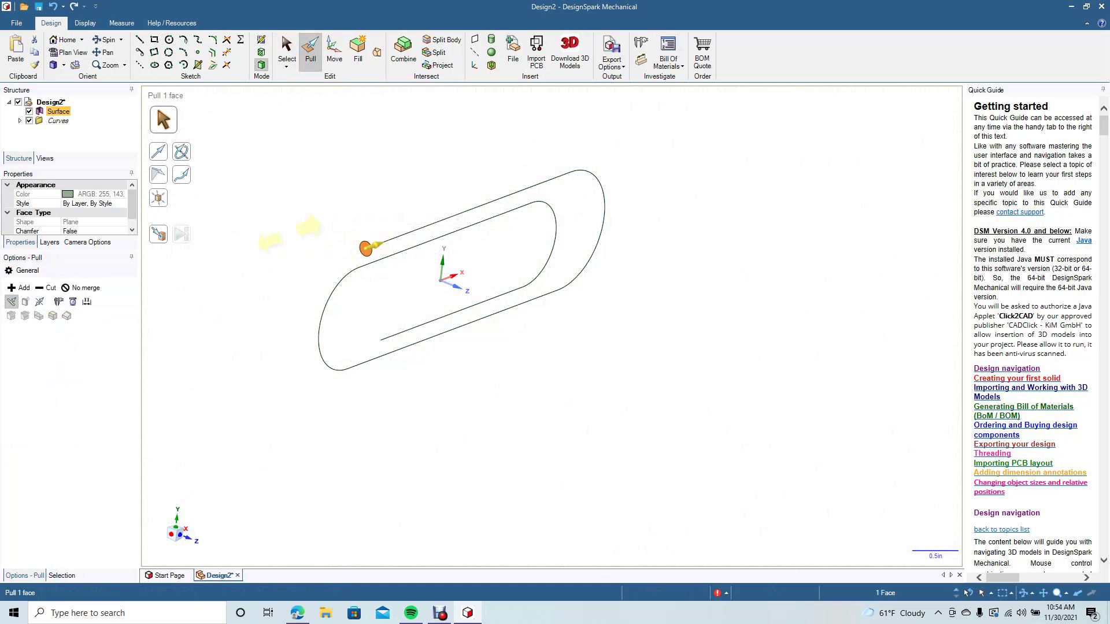
pyautogui.click(185, 177)
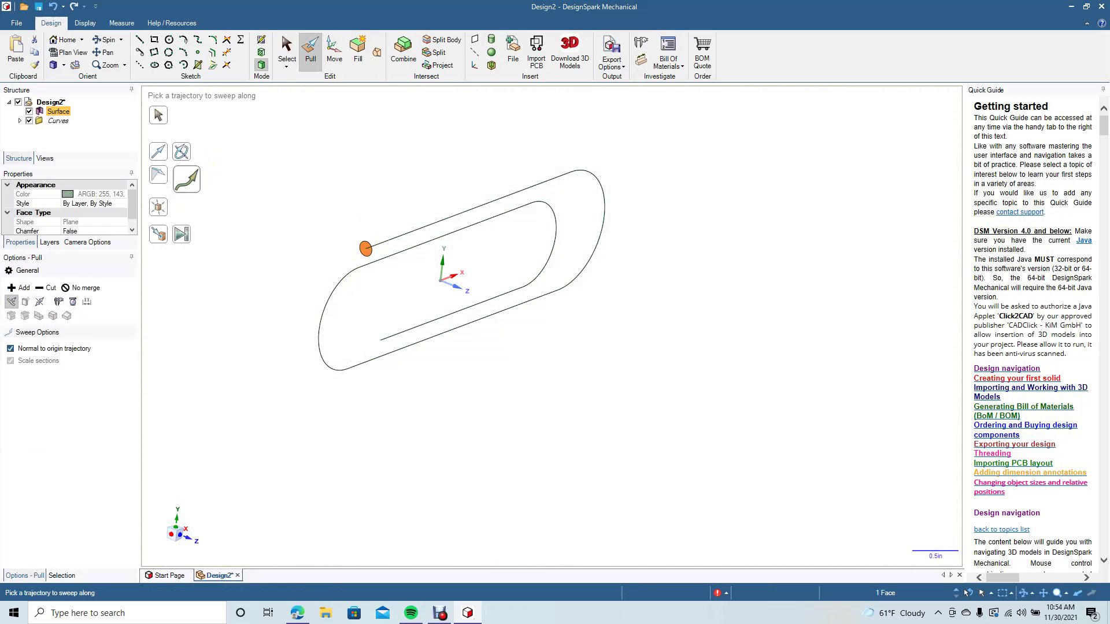
pyautogui.click(468, 211)
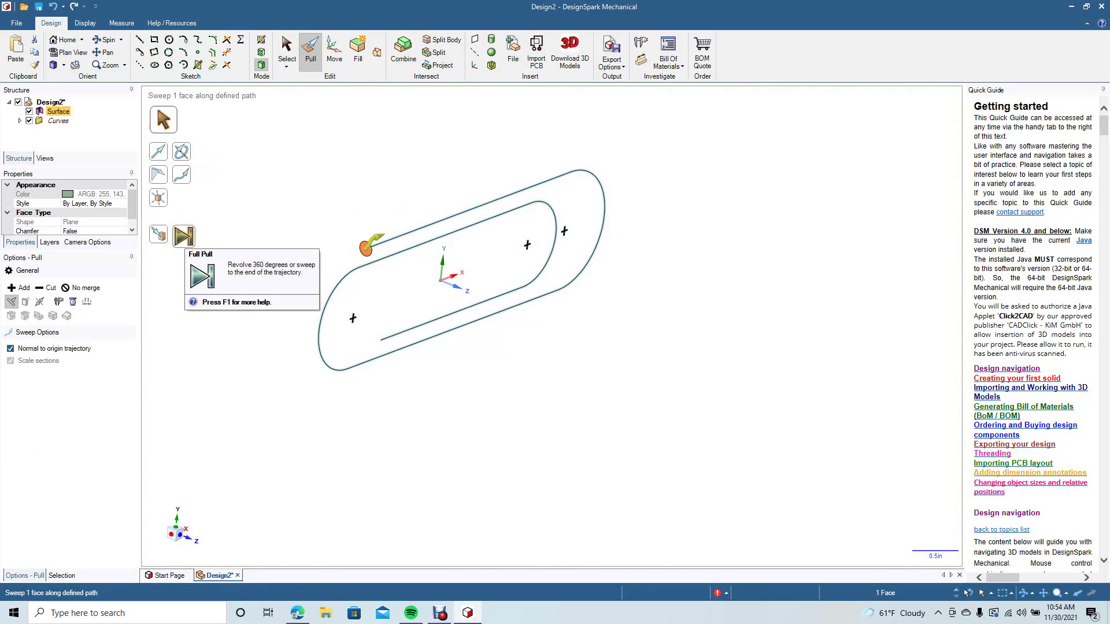
pyautogui.click(184, 236)
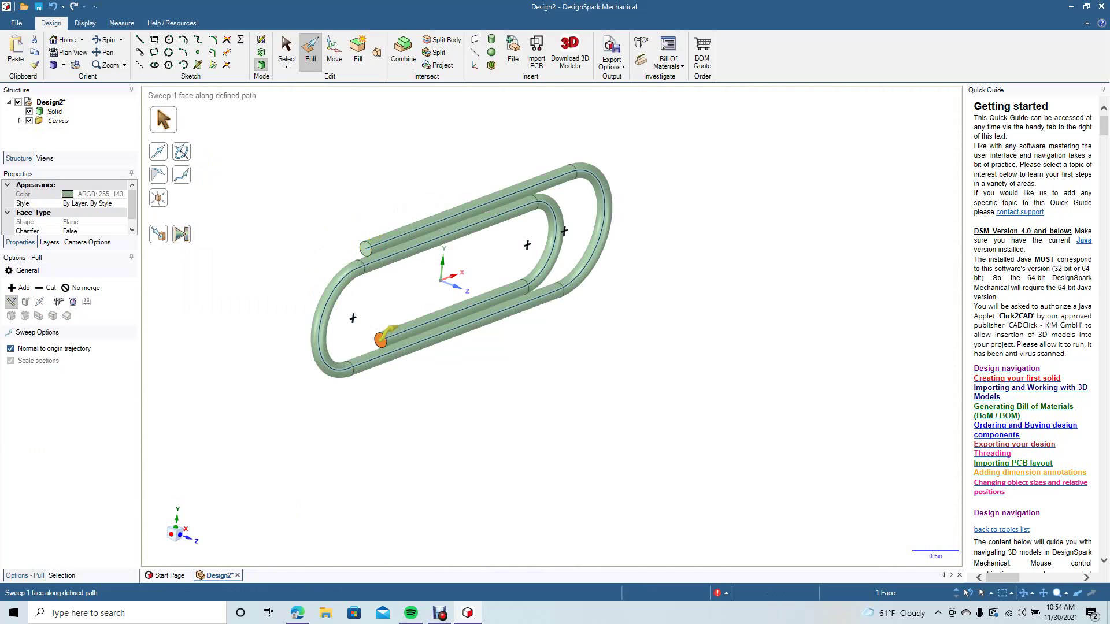
pyautogui.click(287, 51)
pyautogui.press('Escape')
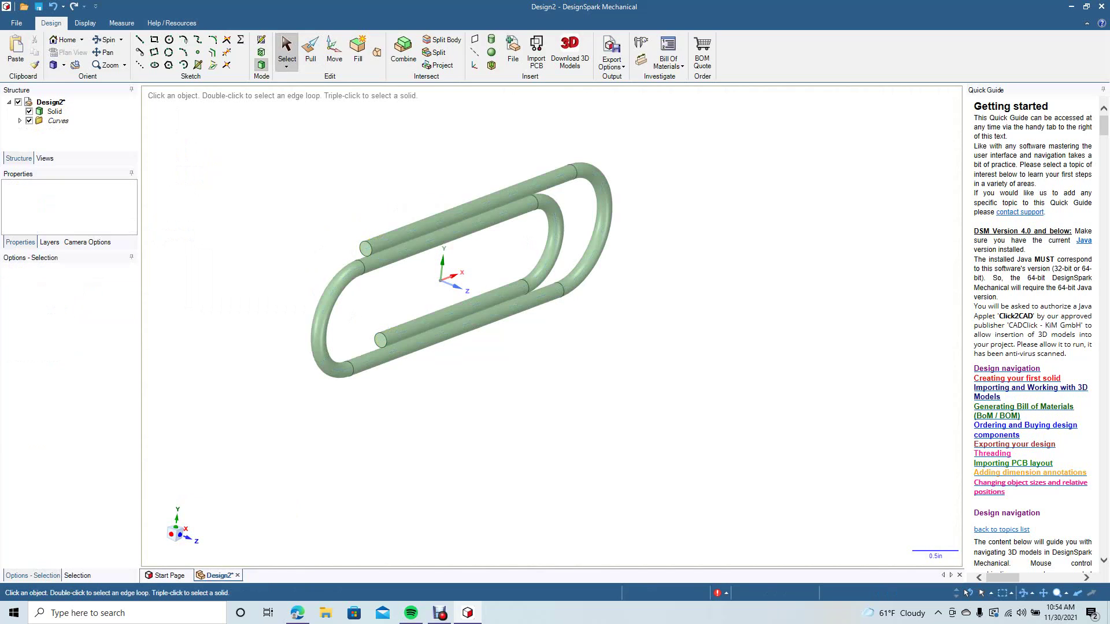
# - Orbit around the swept paper clip solid to inspect it, and display it straight on from the front
pyautogui.click(104, 40)
pyautogui.moveTo(454, 269); pyautogui.dragTo(470, 271)
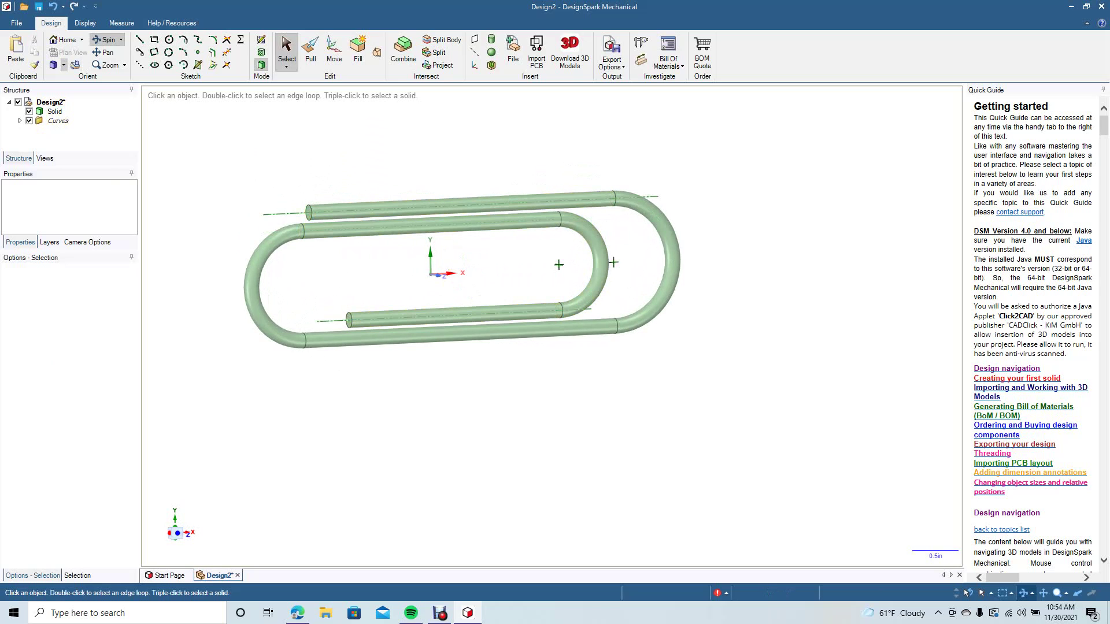
pyautogui.click(64, 65)
pyautogui.click(70, 104)
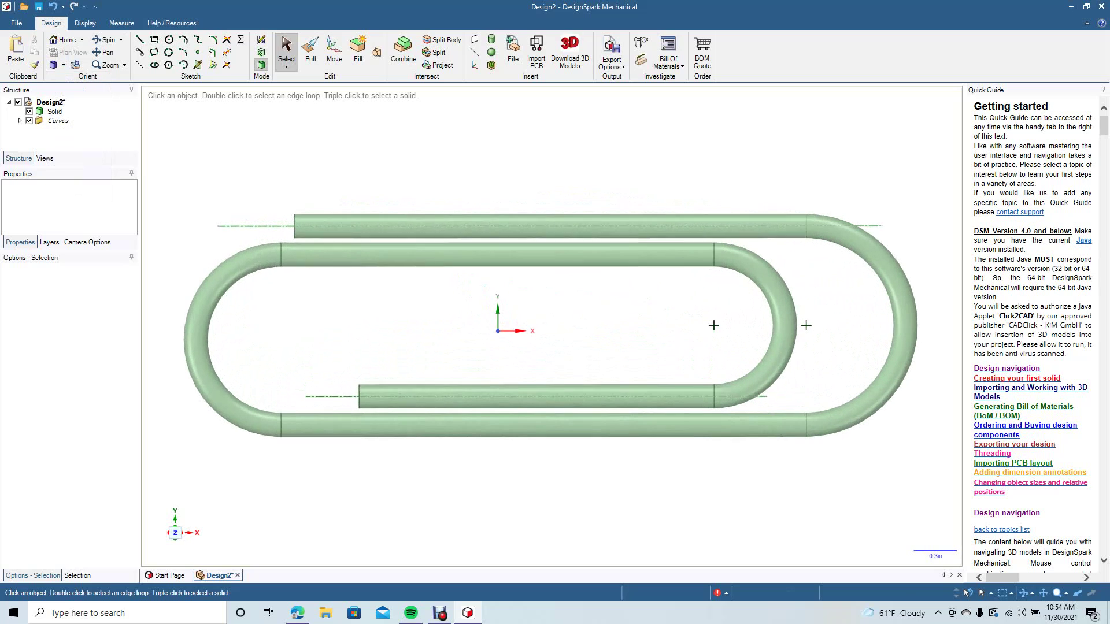